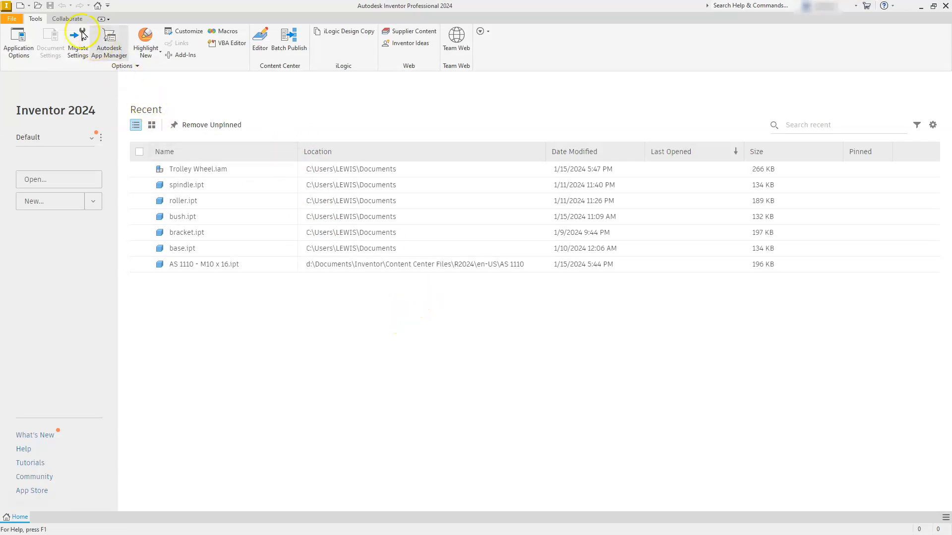
Create a new part from the metric Standard (mm).ipt template.
left_click(22, 8)
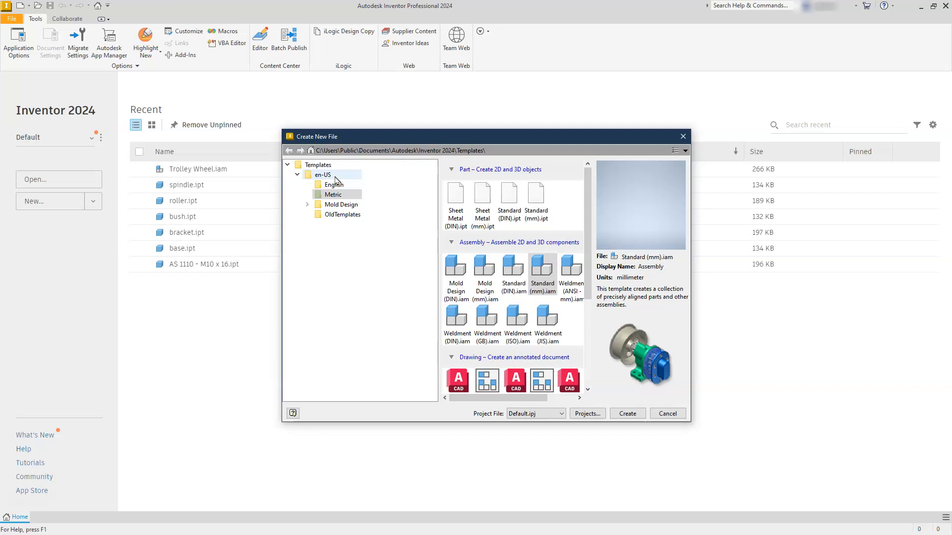
left_click(338, 195)
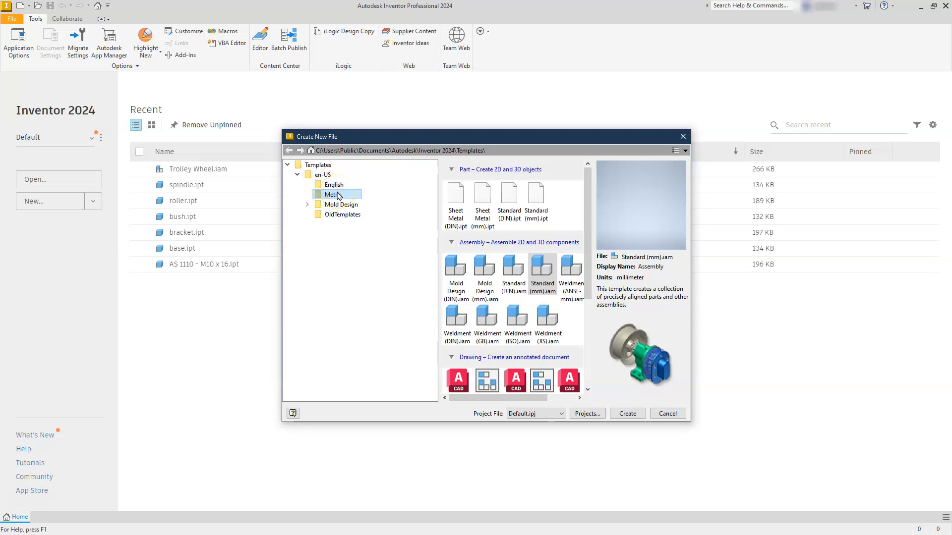
left_click(336, 196)
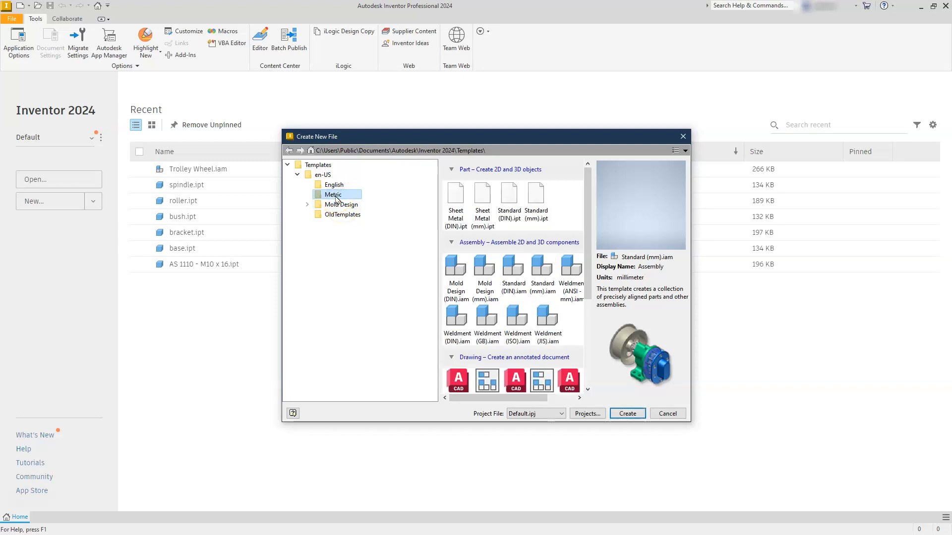
left_click_drag(691, 225, 817, 231)
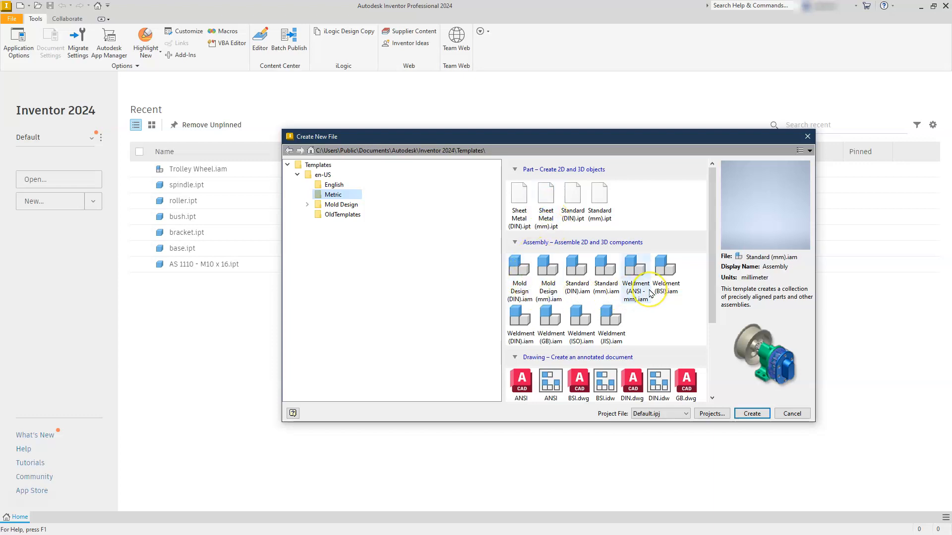
scroll(651, 293, "down", 3)
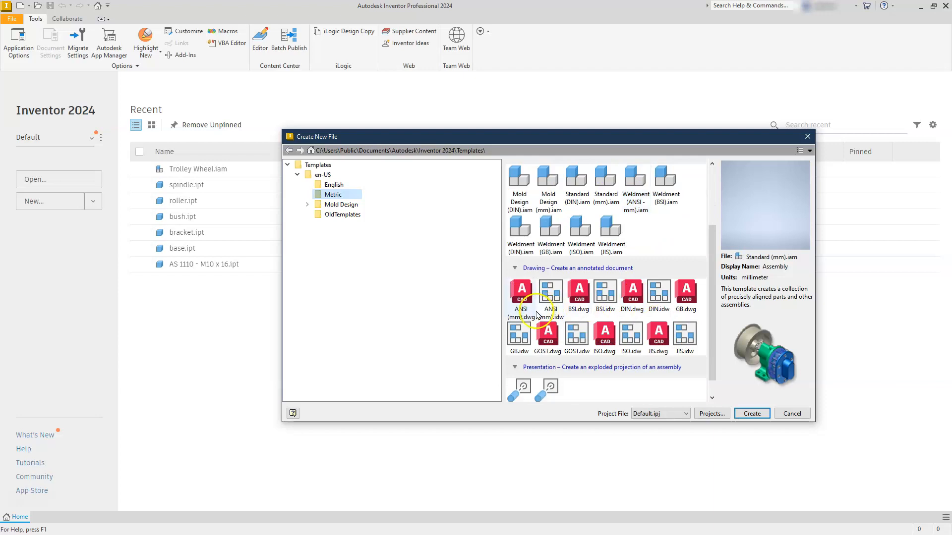
scroll(679, 323, "down", 1)
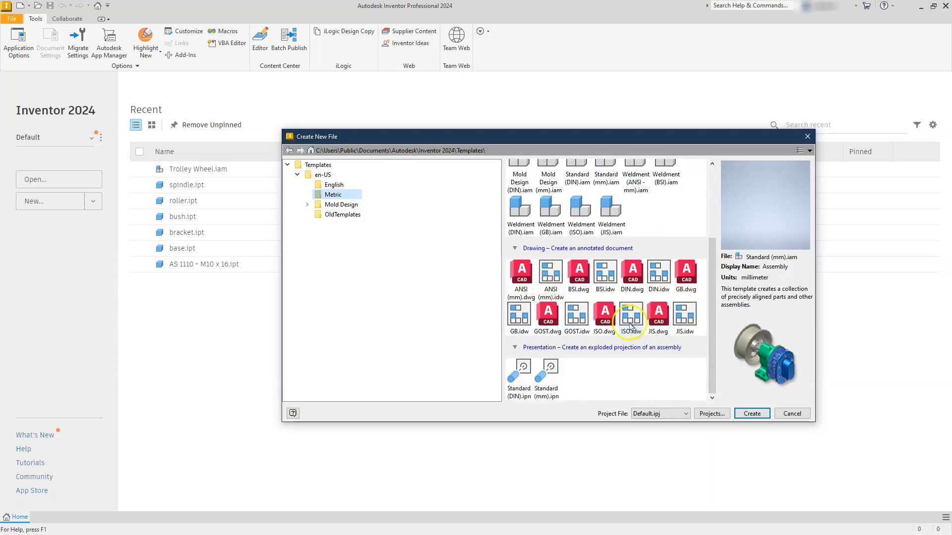
scroll(609, 370, "up", 4)
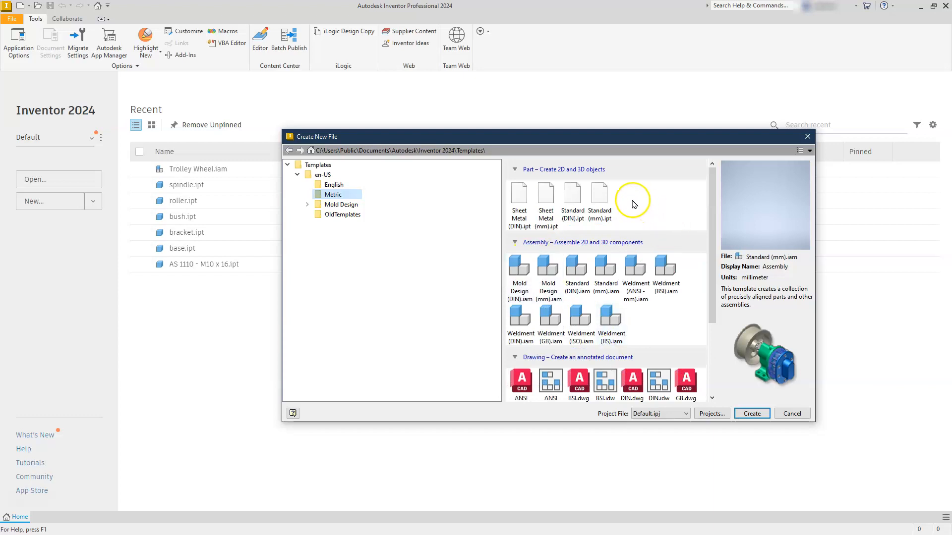
left_click(601, 201)
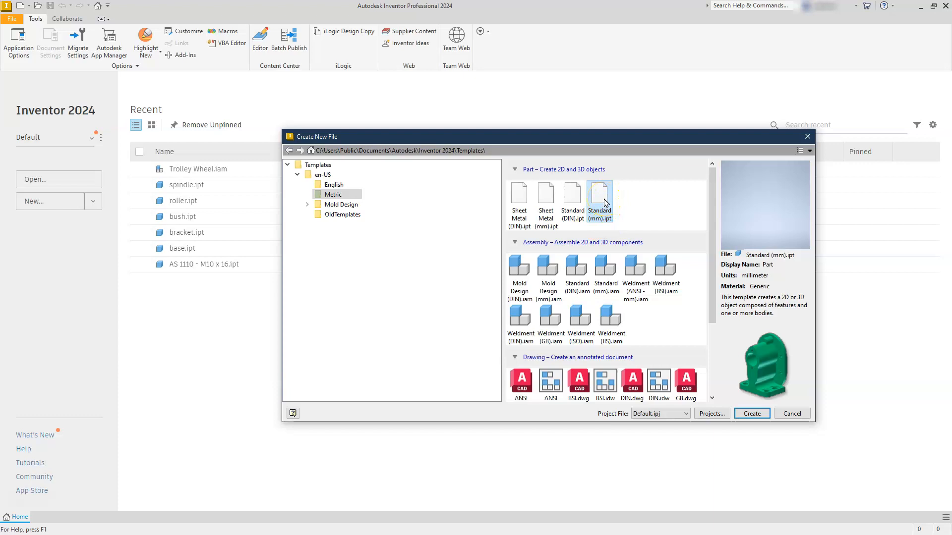
left_click(757, 416)
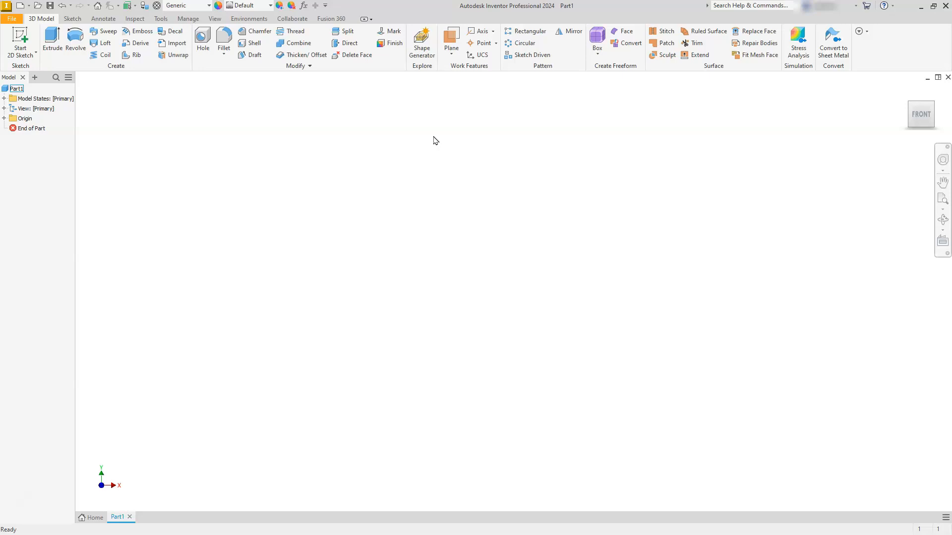
Start a 2D sketch on the front XY origin plane.
left_click(19, 38)
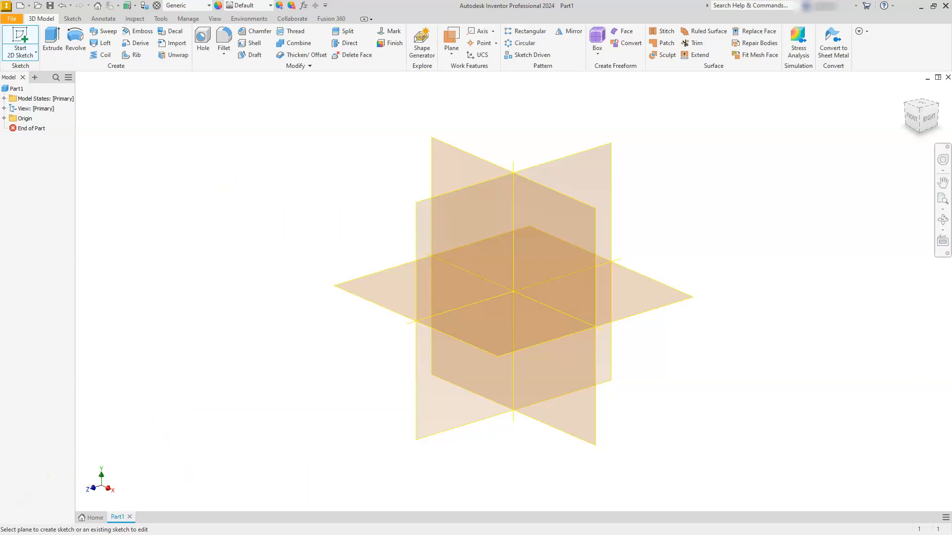
key("alt+Tab")
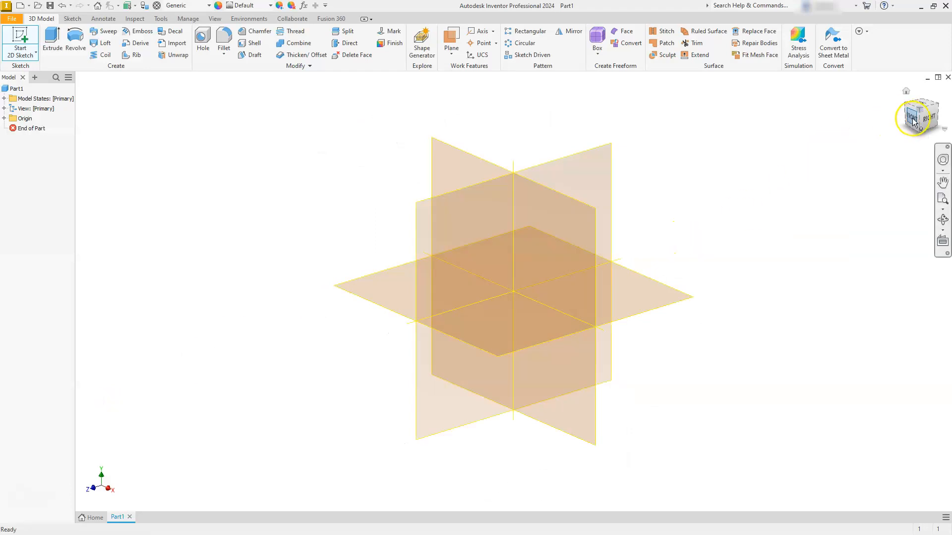
left_click(468, 158)
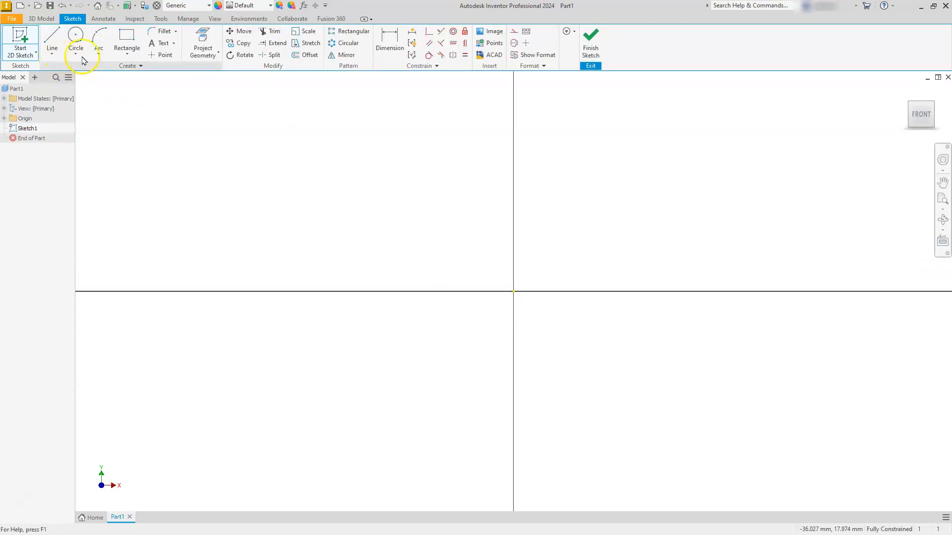
left_click(320, 45)
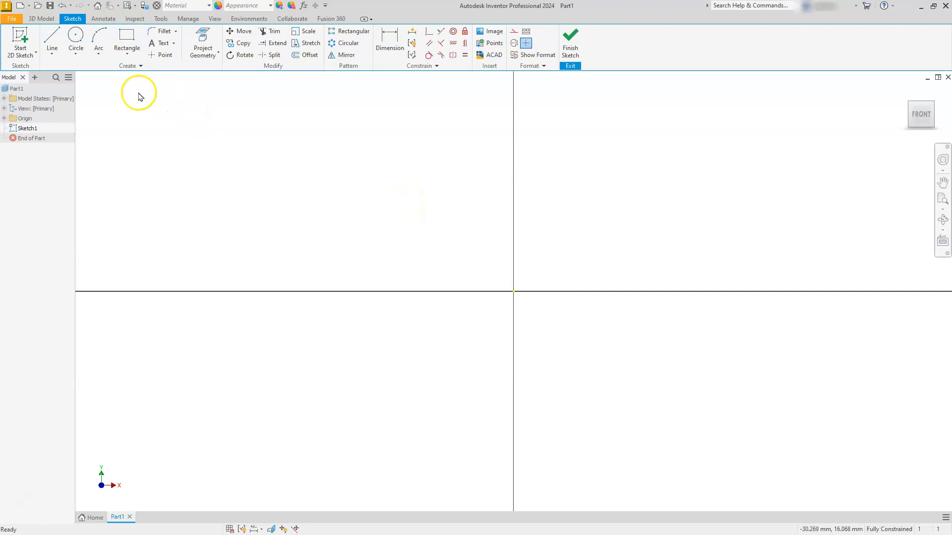
Sketch connected lines: a vertical left edge about 17 mm long, a horizontal base about 27 mm, and a vertical right edge about 10 mm.
left_click(56, 38)
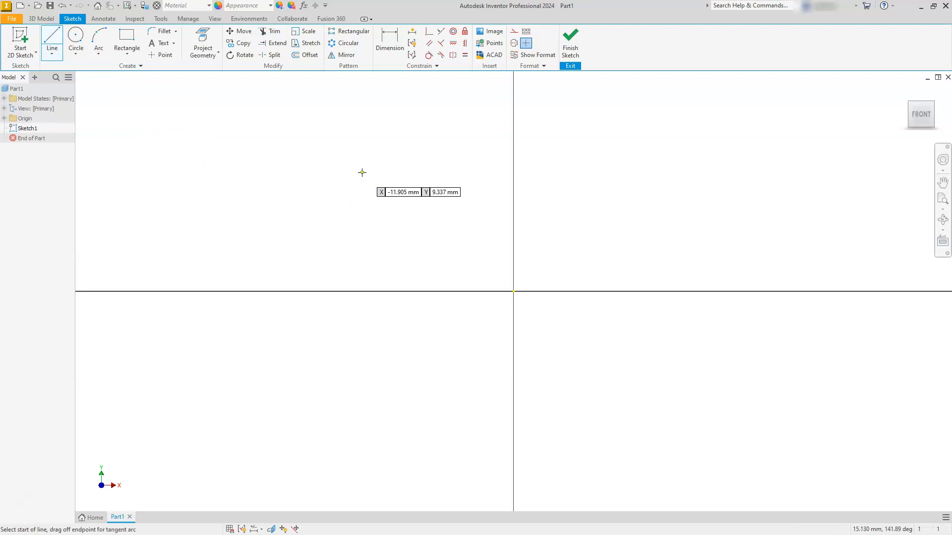
left_click(308, 164)
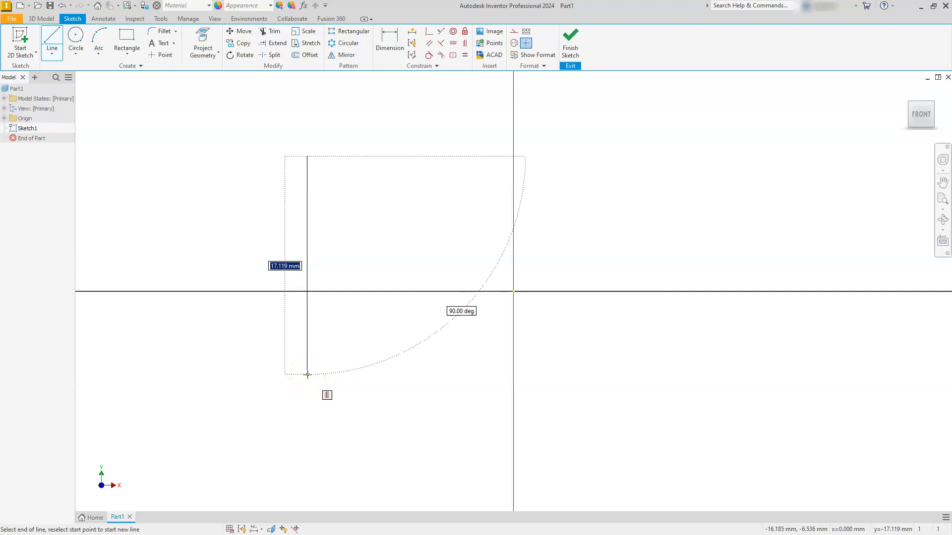
left_click(307, 375)
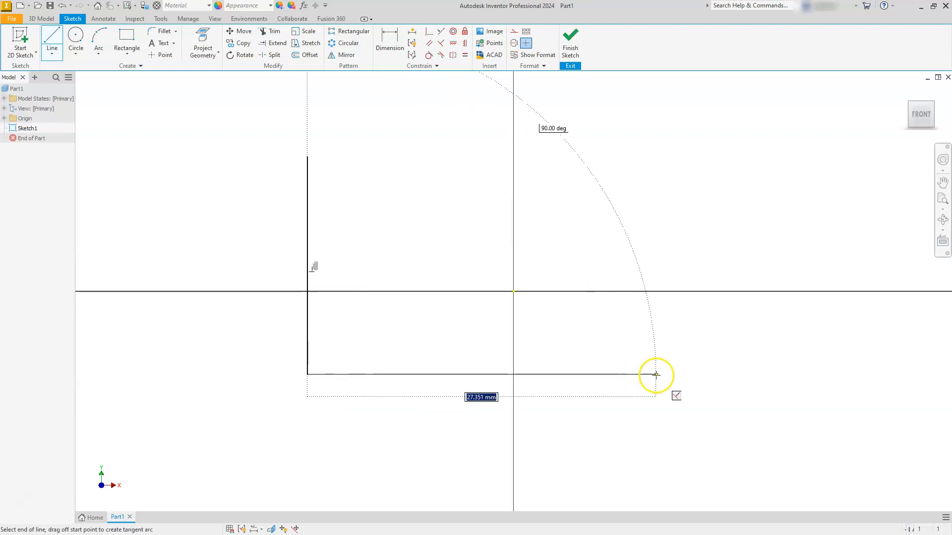
left_click(657, 375)
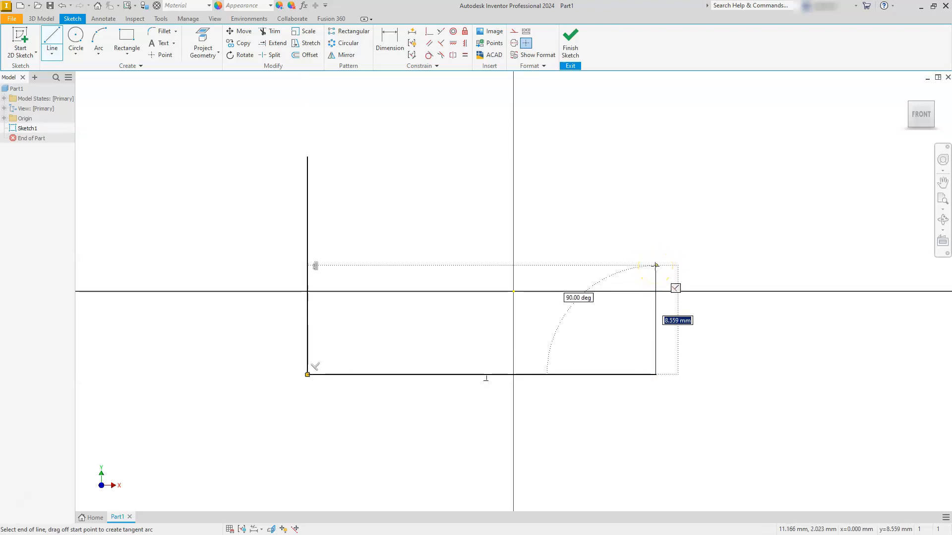
left_click(655, 252)
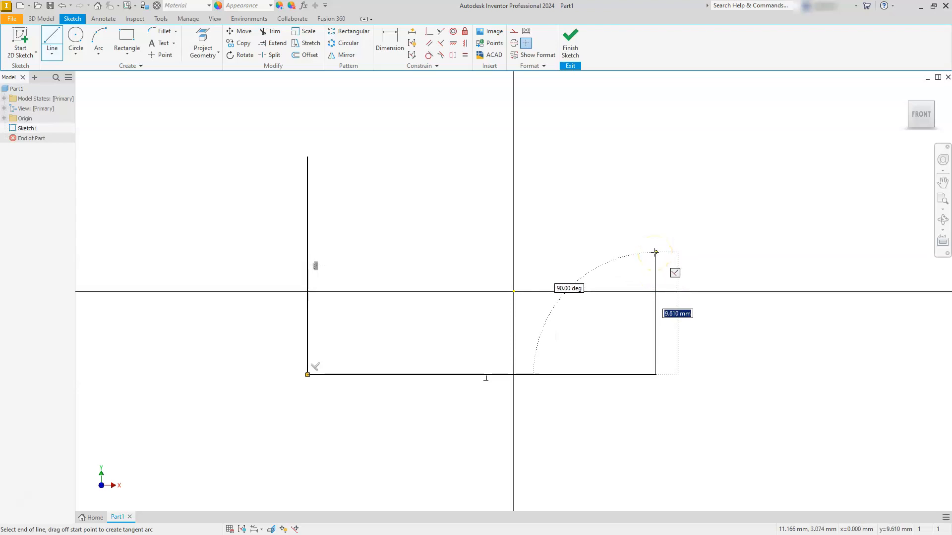
Close the profile with three slanted lines from the right edge's upper end back to the left edge's upper end, forming a rough L.
left_click(378, 253)
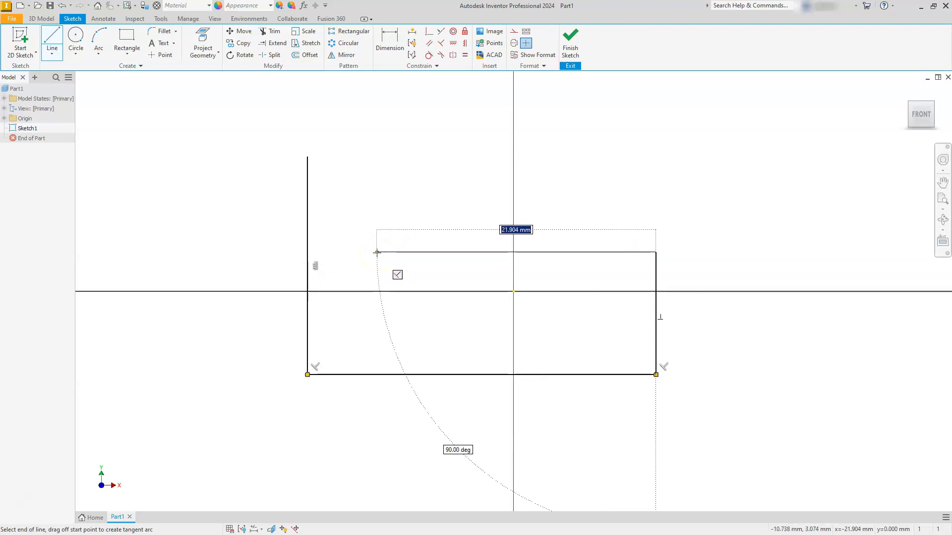
left_click_drag(377, 253, 385, 319)
left_click(384, 319)
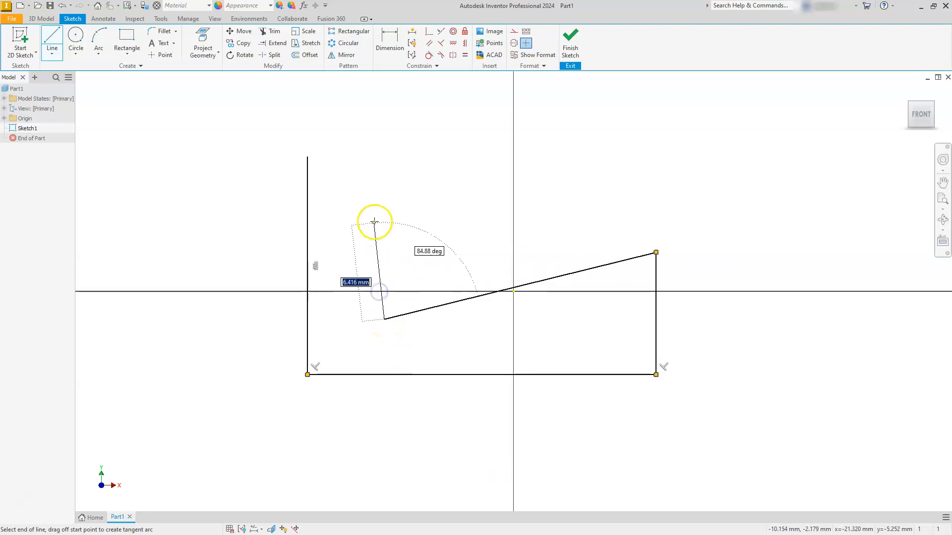
left_click(375, 205)
left_click_drag(369, 198, 307, 156)
left_click_drag(425, 293, 425, 294)
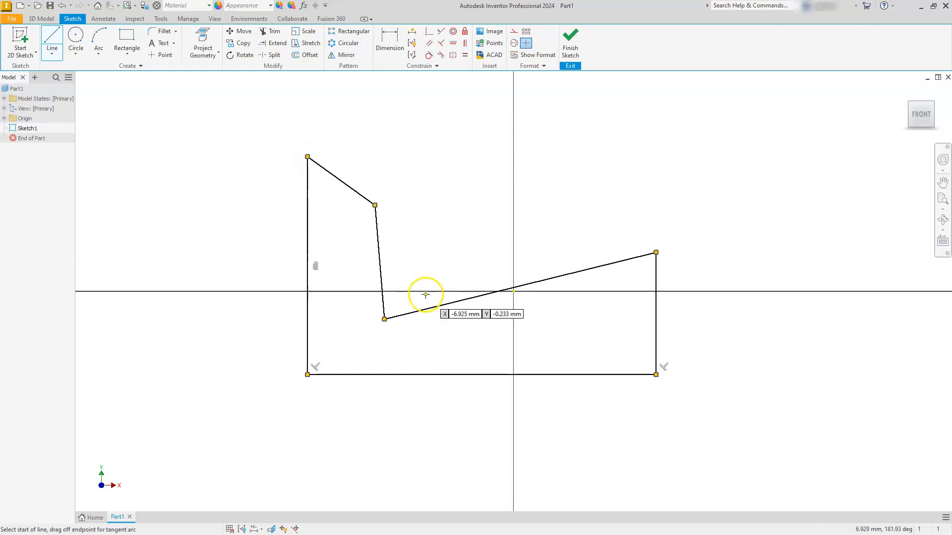
key("Escape")
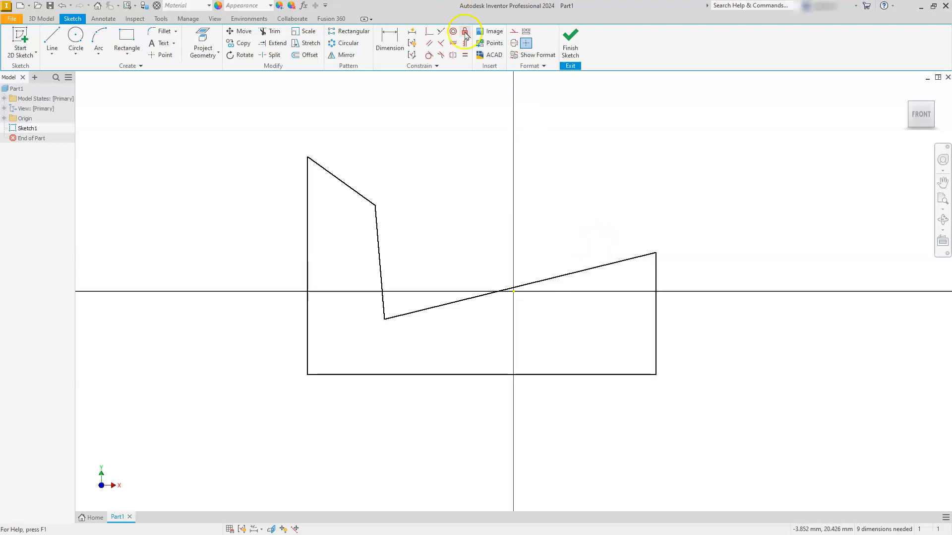
Constrain the profile's long sloping line and short top line to horizontal, and the inner line between them to vertical.
left_click(455, 44)
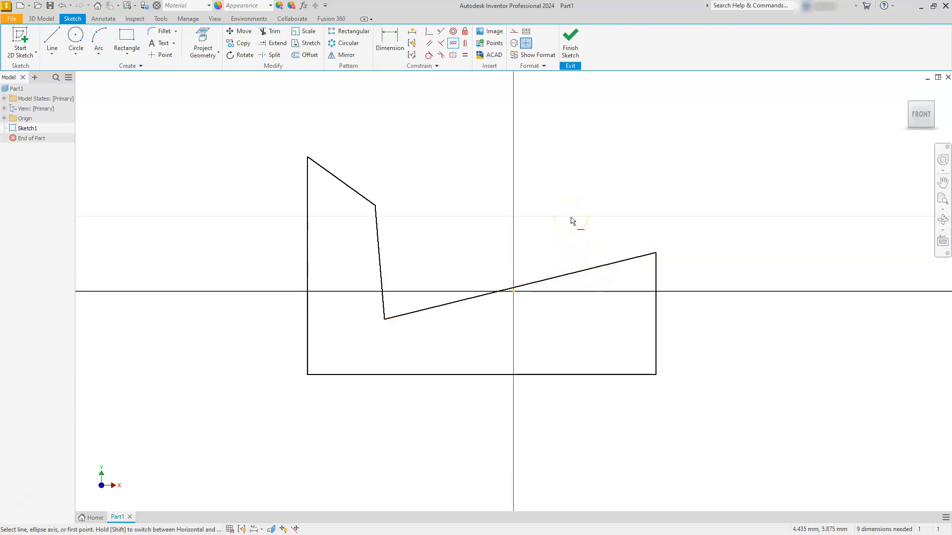
left_click(569, 276)
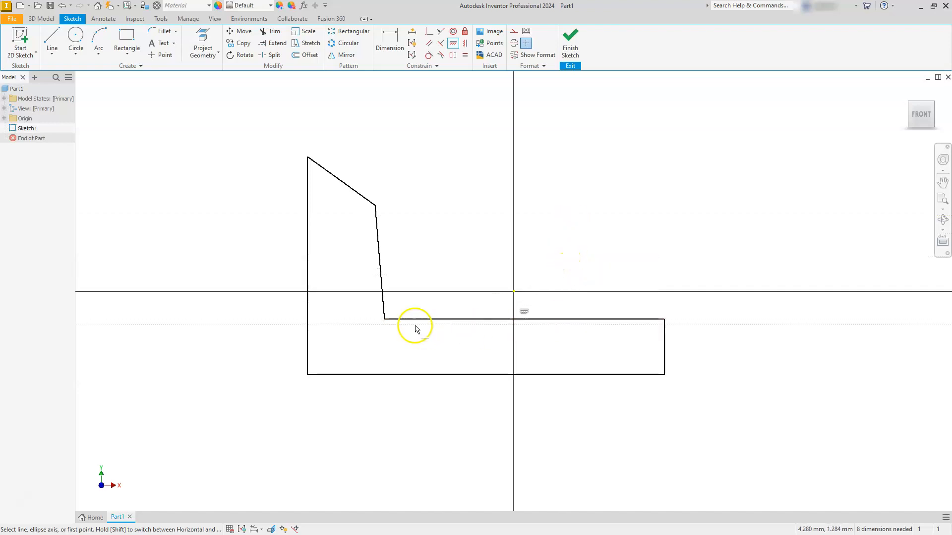
left_click(359, 196)
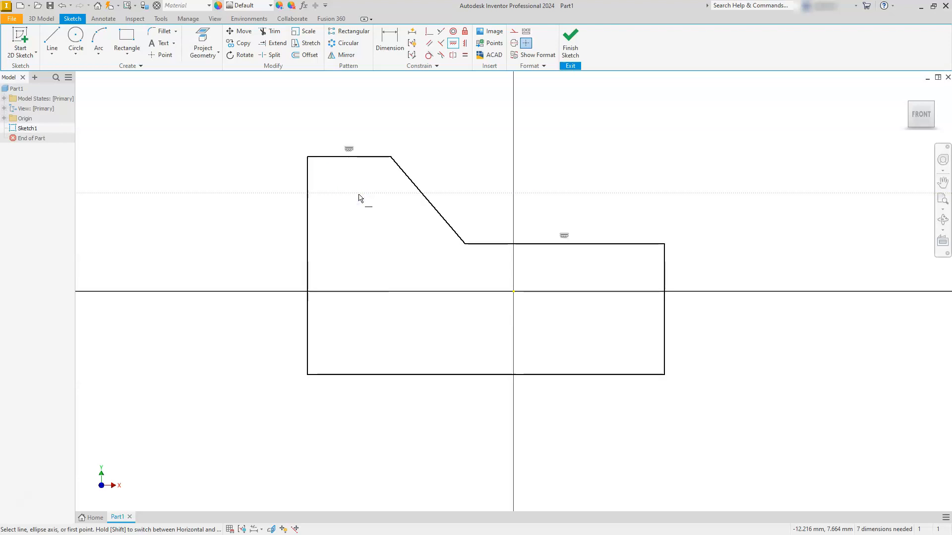
left_click(465, 45)
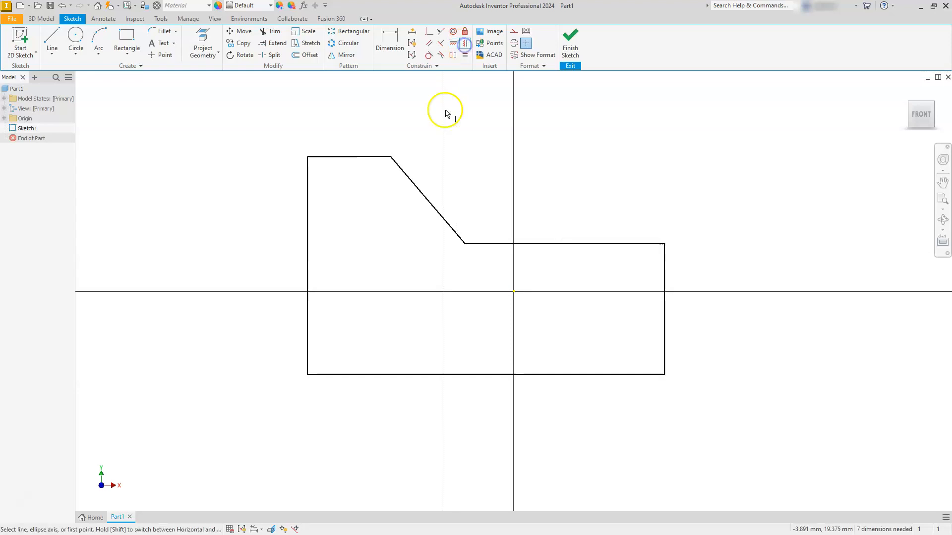
left_click(406, 174)
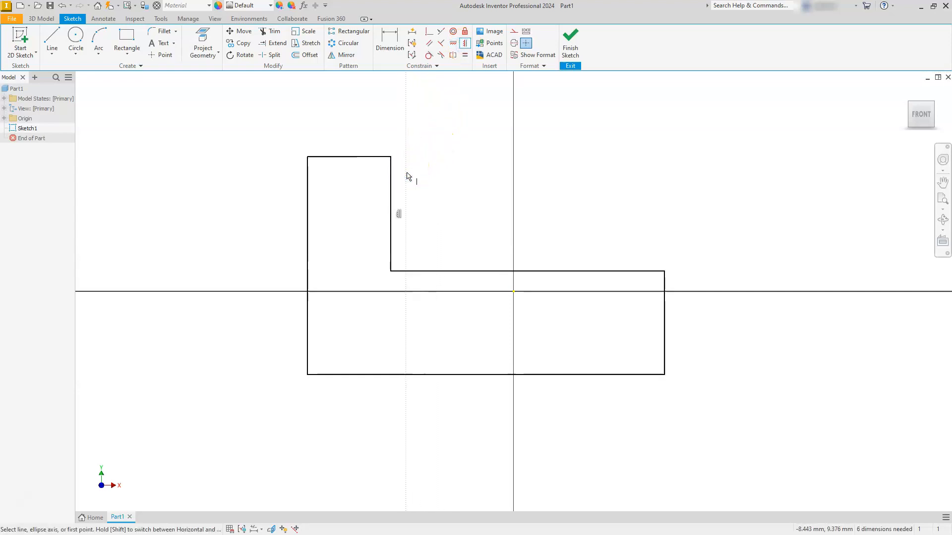
key("Escape")
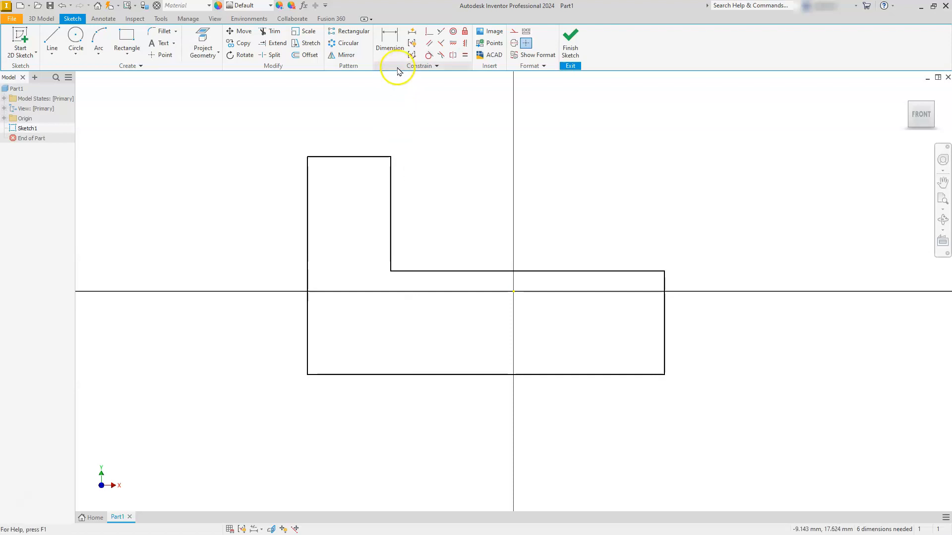
Dimension the profile's base line at 110 mm.
left_click(389, 42)
left_click(468, 378)
left_click(493, 421)
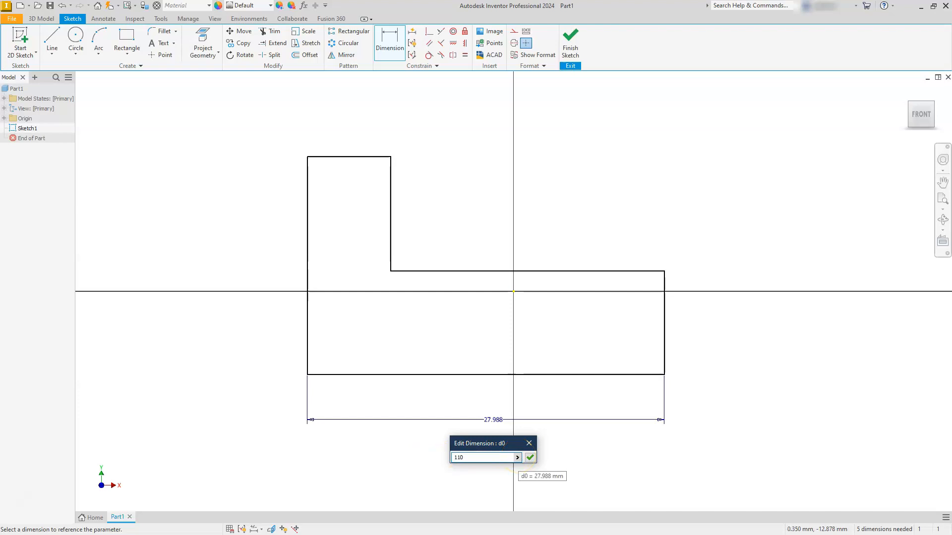
left_click(512, 444)
left_click(530, 457)
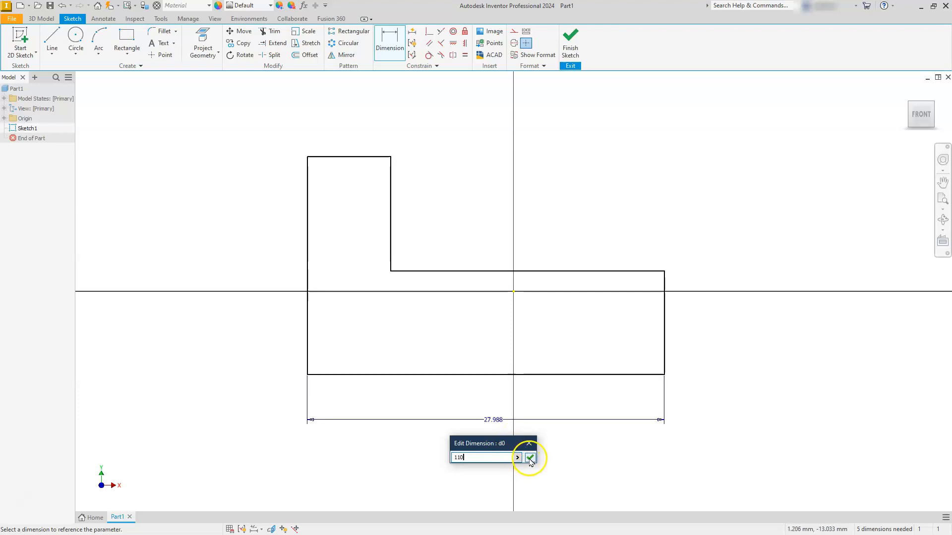
scroll(512, 325, "down", 5)
scroll(513, 327, "up", 10)
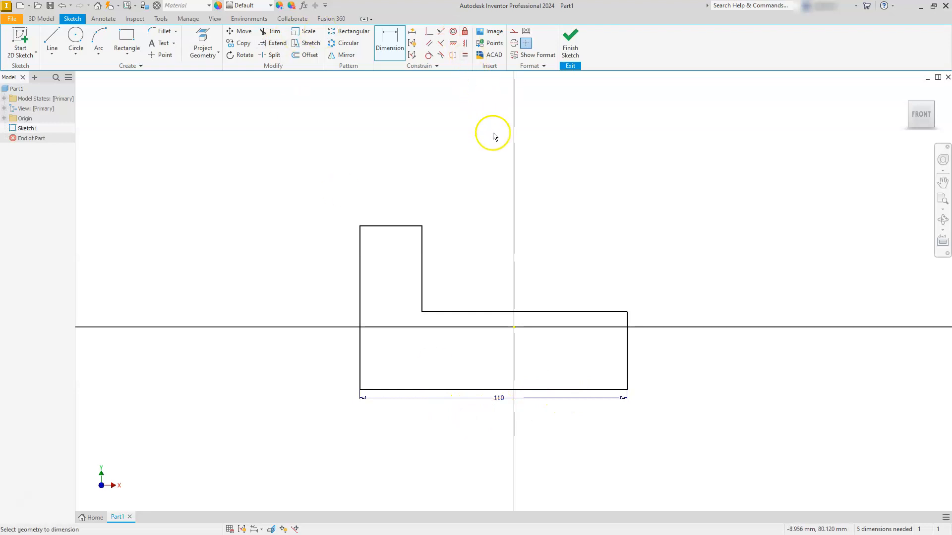
Dimension the profile's full-height left edge at 90 mm.
left_click(382, 43)
left_click(360, 279)
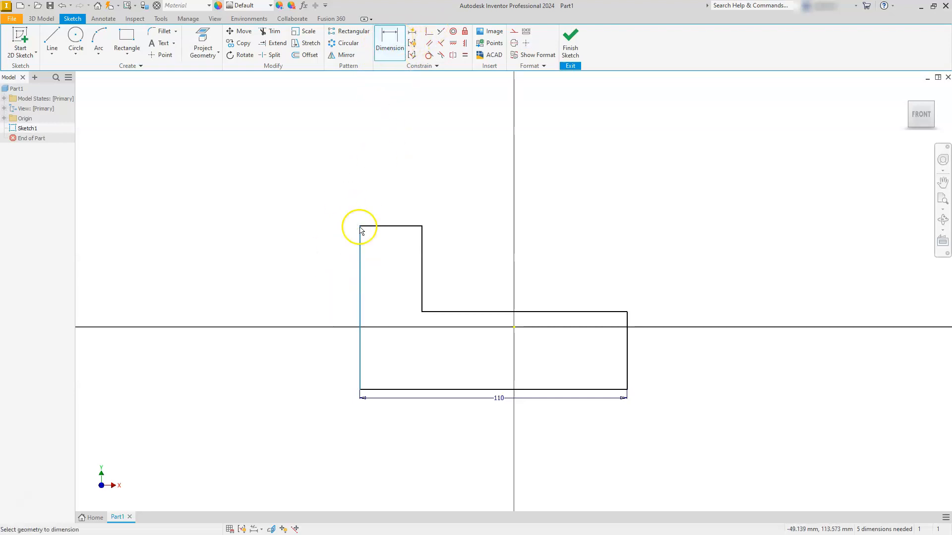
left_click(305, 291)
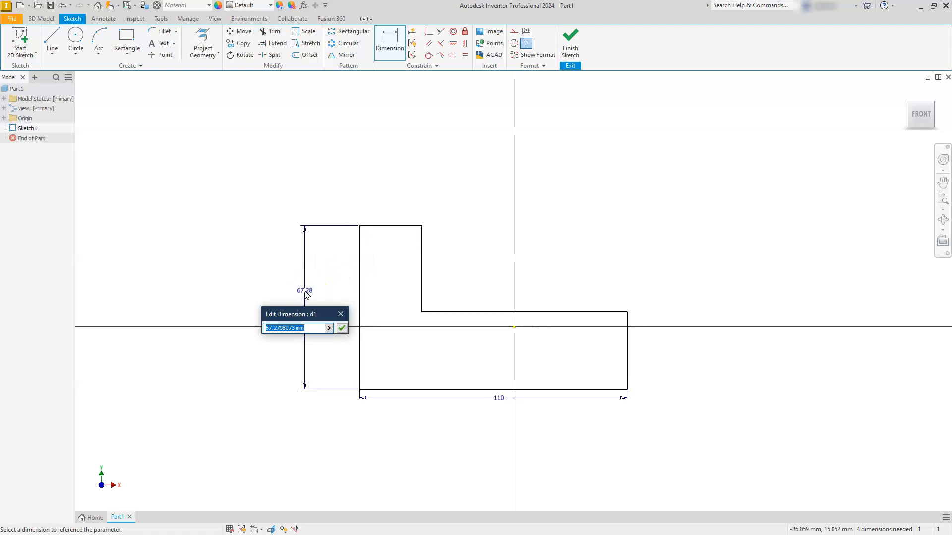
key("Return")
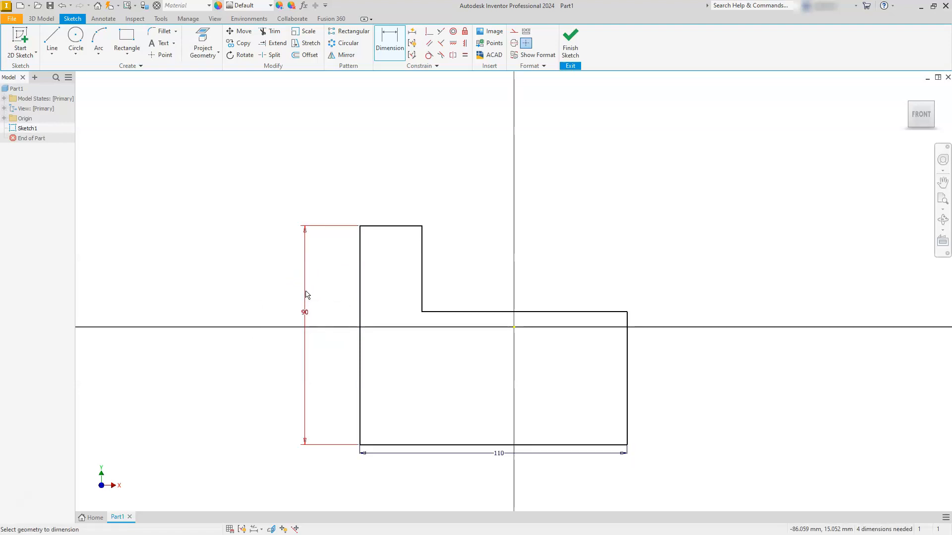
Dimension the profile's short top line at 25 mm.
left_click(410, 229)
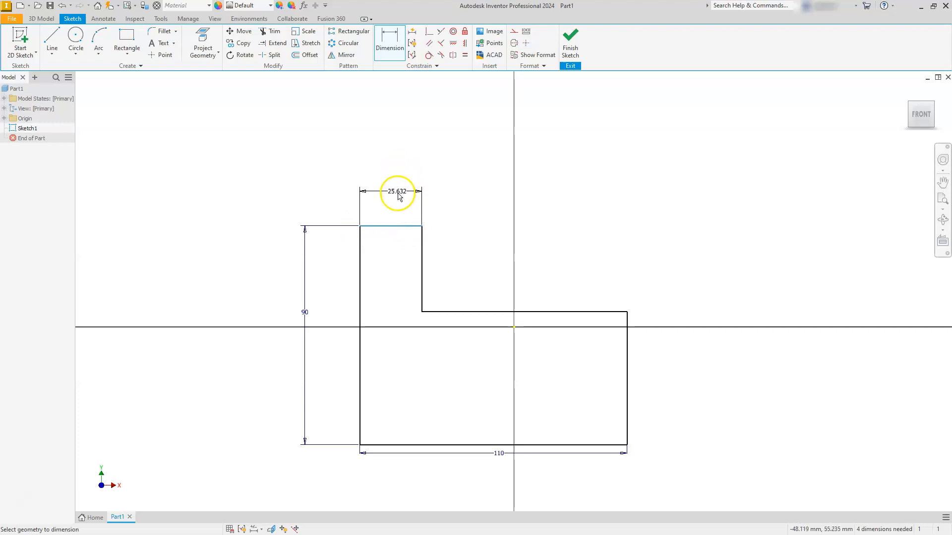
left_click(392, 187)
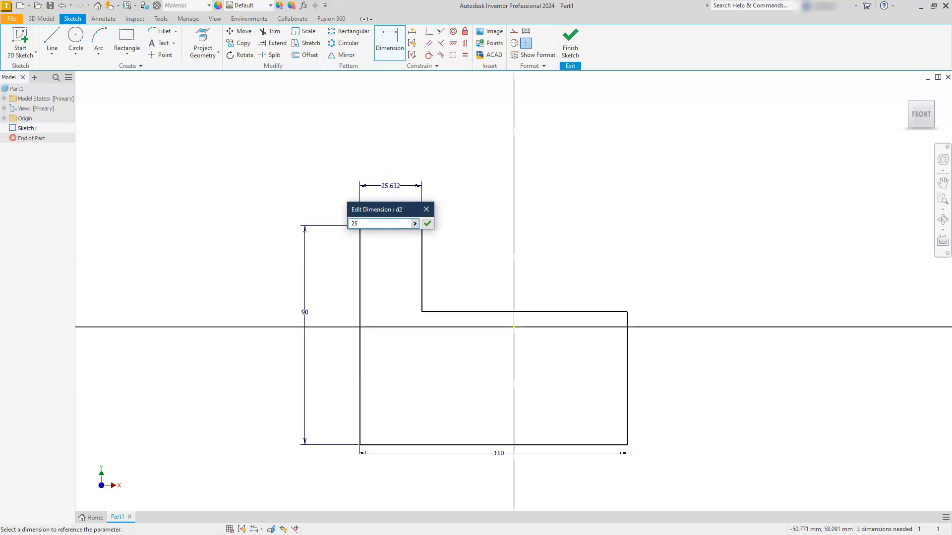
key("Return")
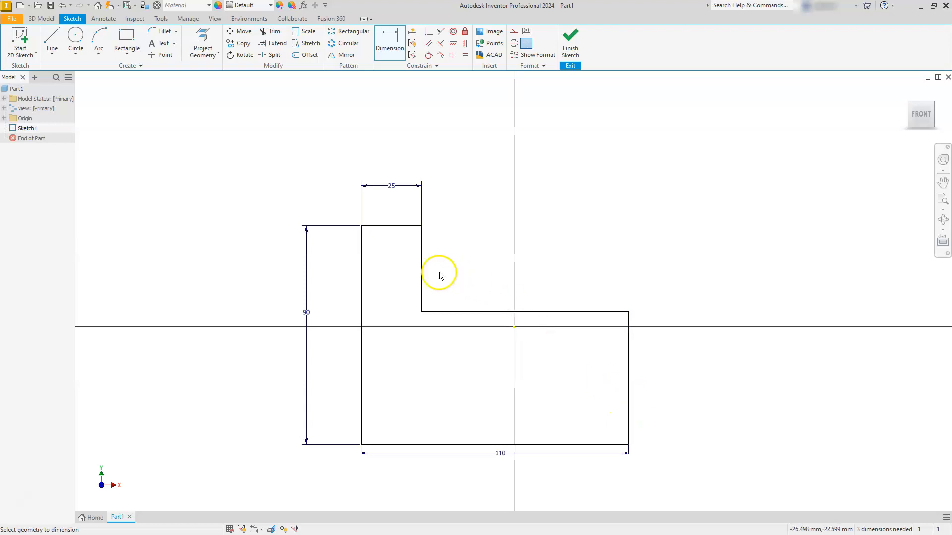
Dimension the profile's inner vertical line at 60 mm.
left_click(423, 276)
left_click(459, 267)
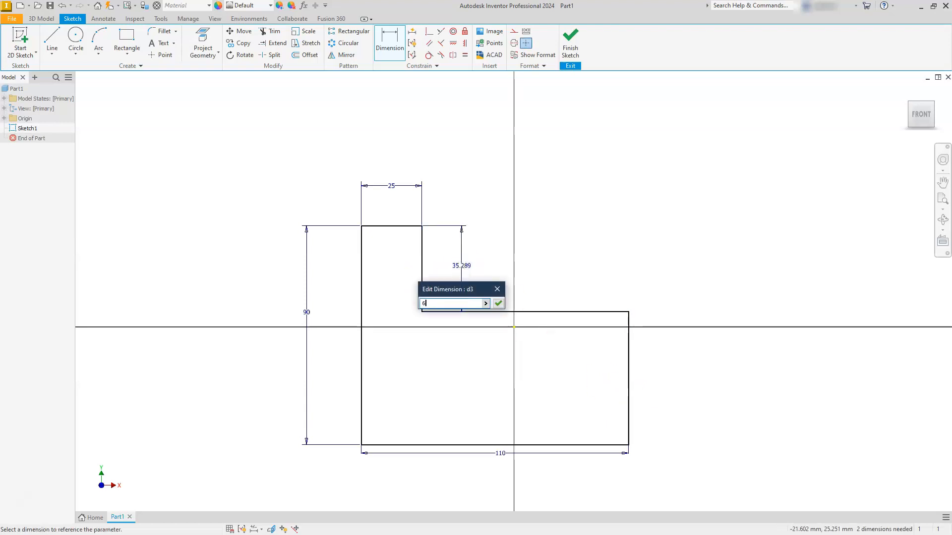
type("60")
key("Return")
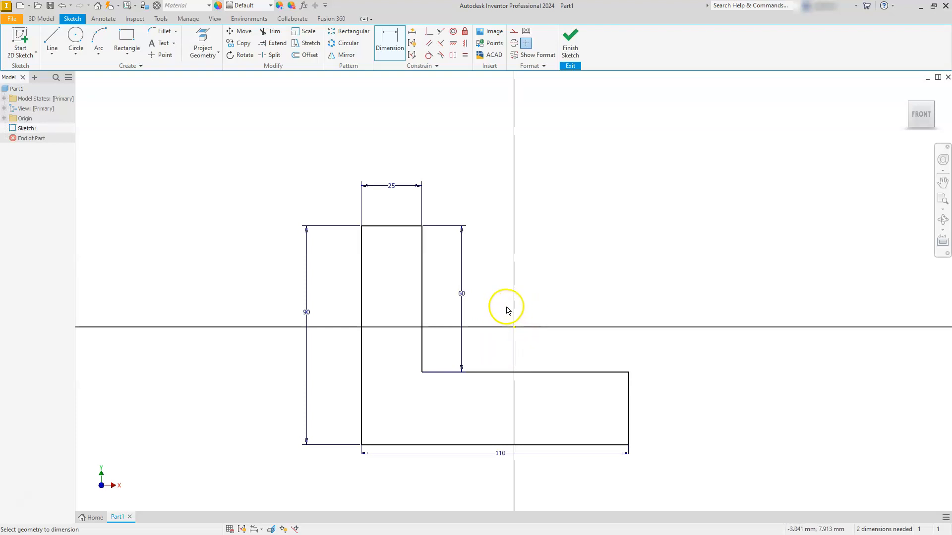
Exit the dimension command and move the base line's 110 mm dimension farther below the profile.
left_click(499, 453)
key("Escape")
key("Escape")
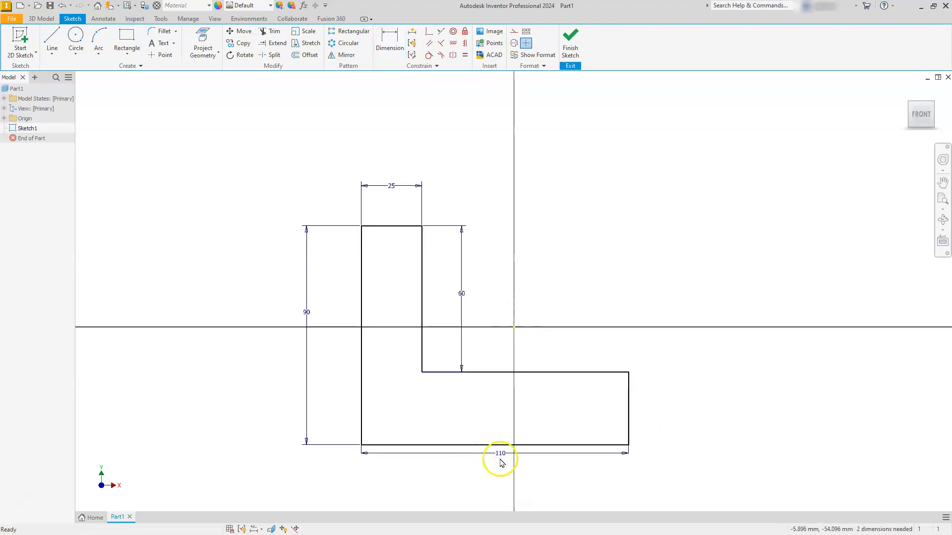
left_click_drag(501, 454, 500, 466)
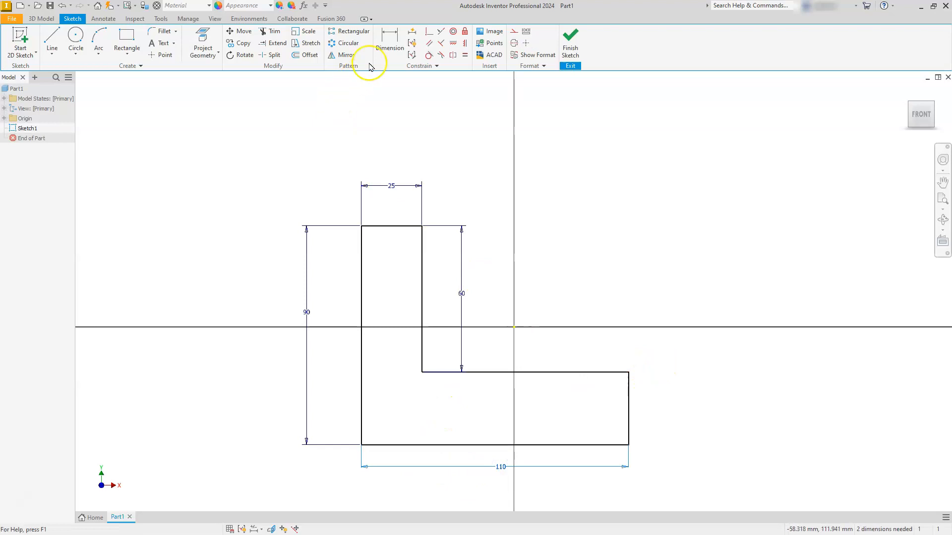
Dimension the horizontal distance from the full-height left edge to the origin as half the base length, using the formula d0/2.
left_click(392, 37)
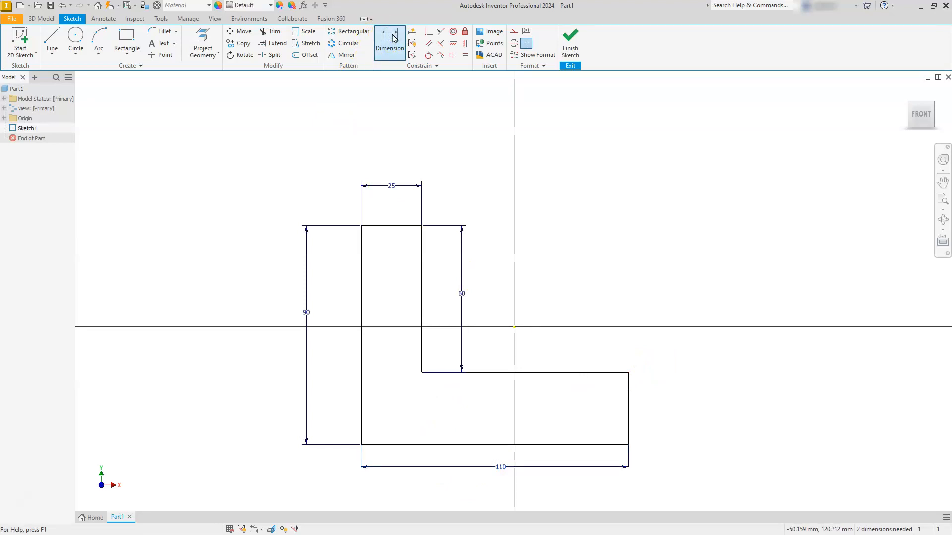
left_click(361, 424)
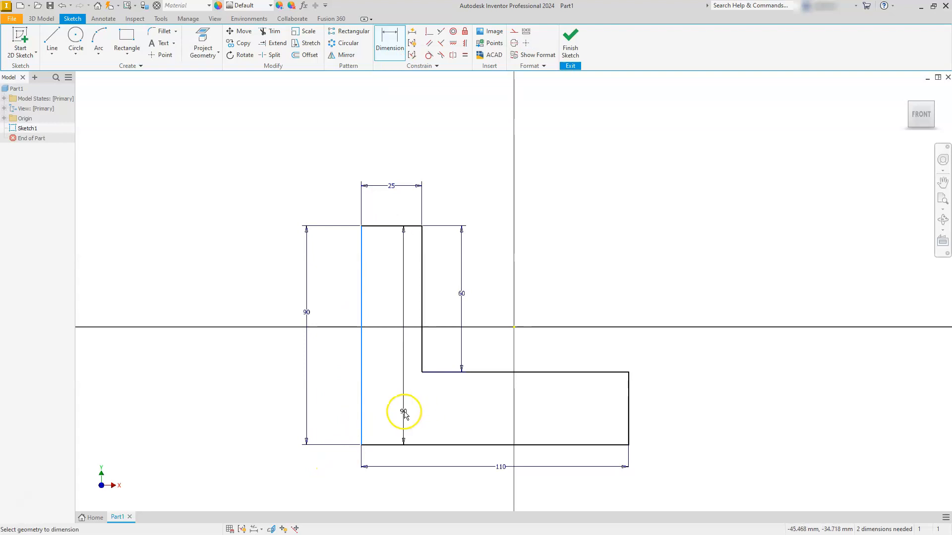
left_click(515, 329)
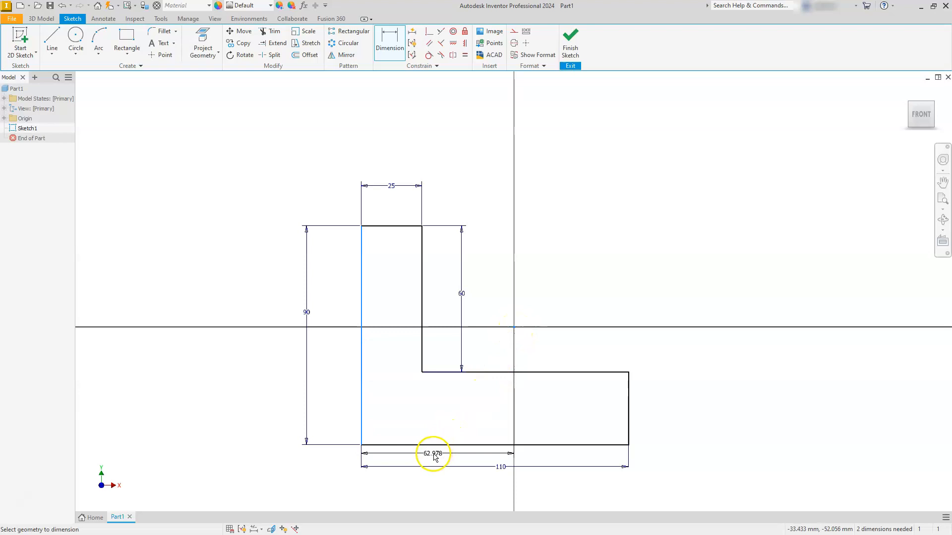
left_click(433, 455)
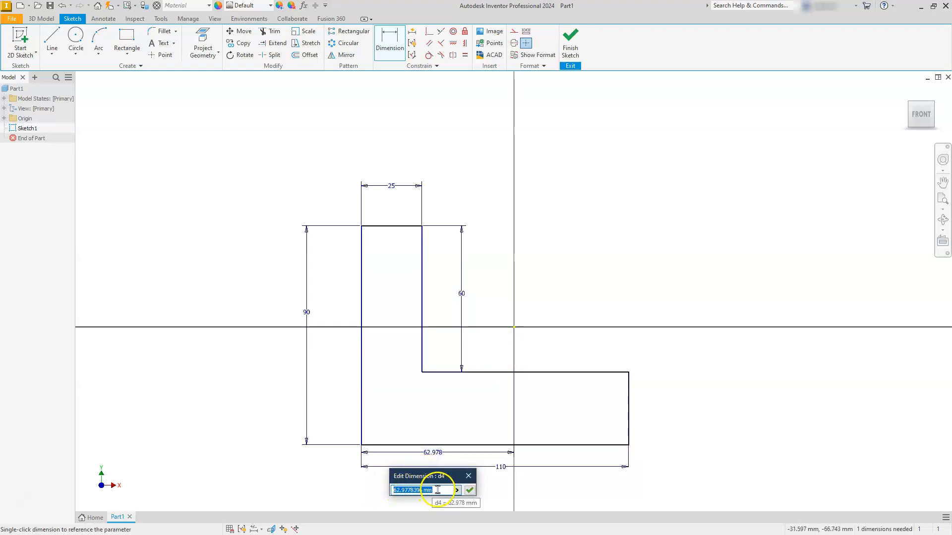
left_click(500, 468)
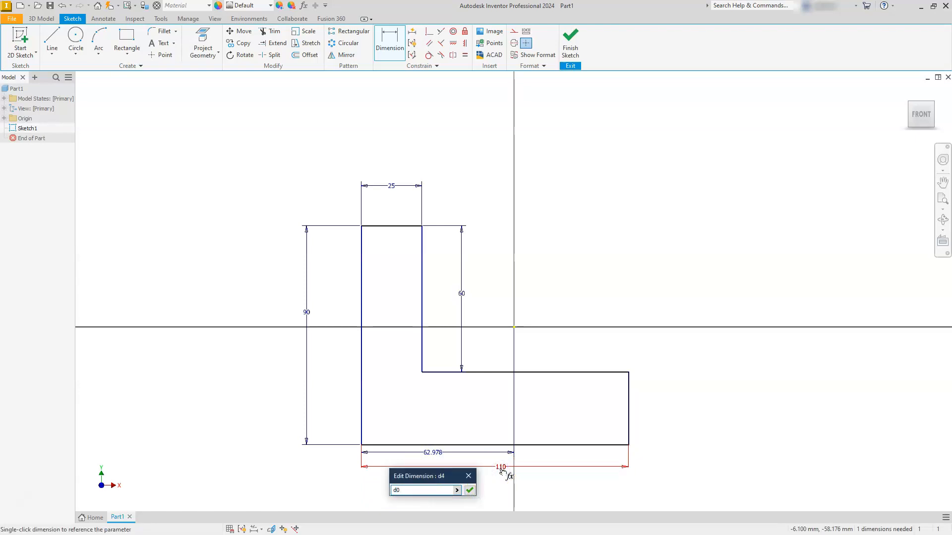
key("Return")
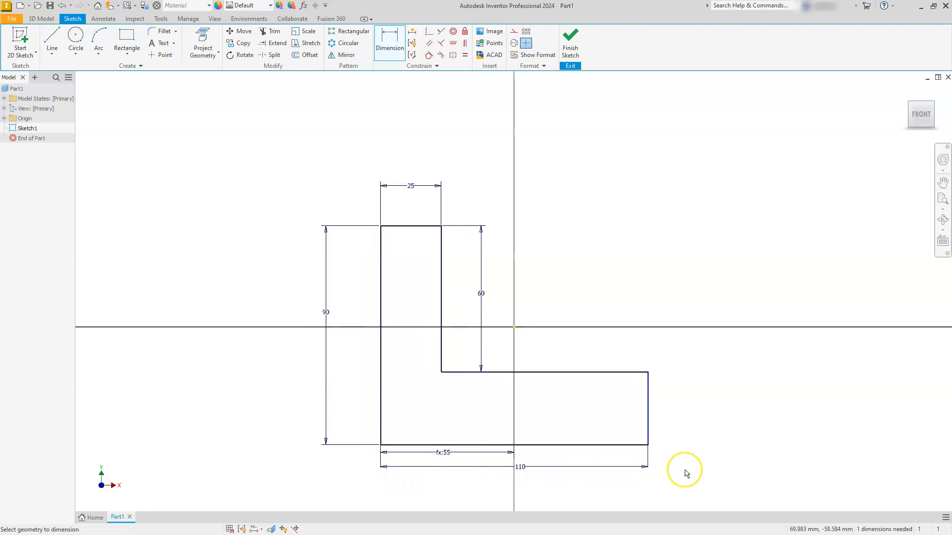
Change the left edge's horizontal offset from the origin to the formula (d0+10)/2.
double_click(445, 453)
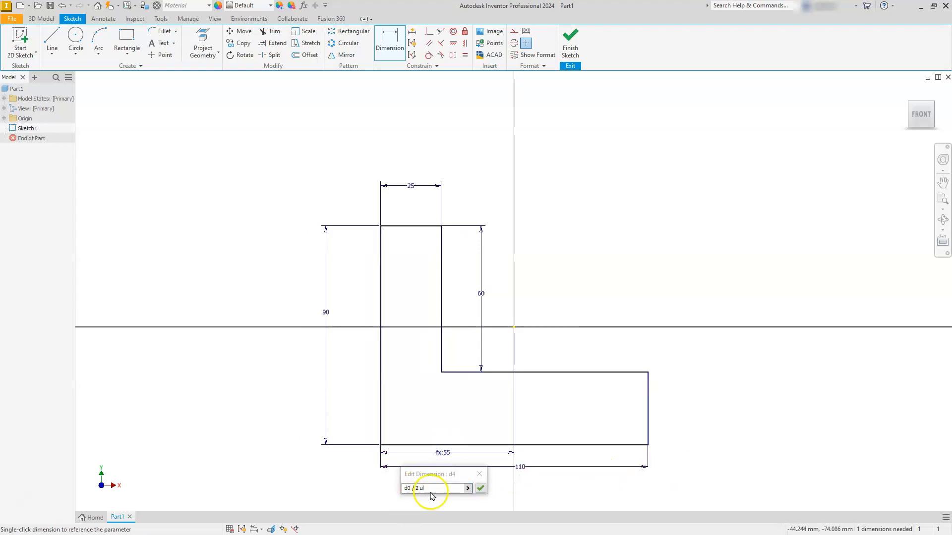
left_click(405, 490)
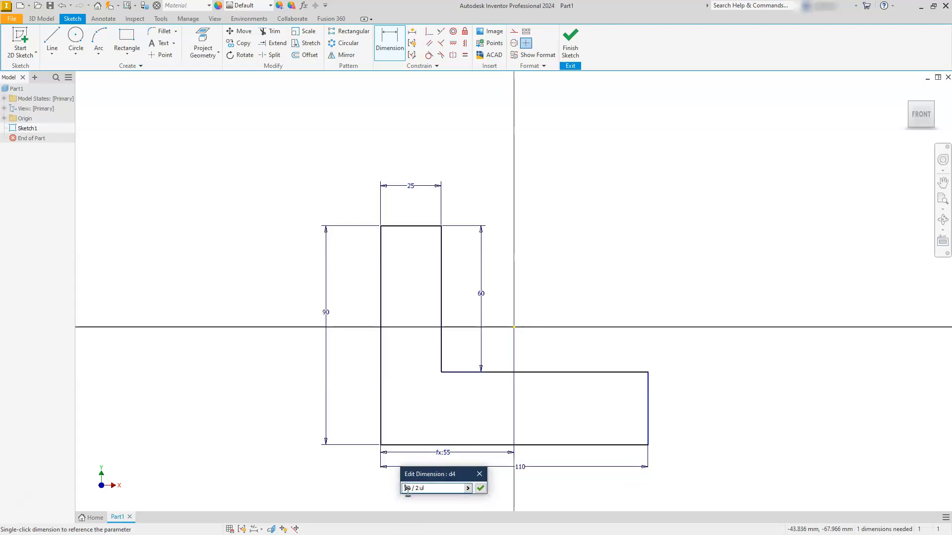
type("(d0+10")
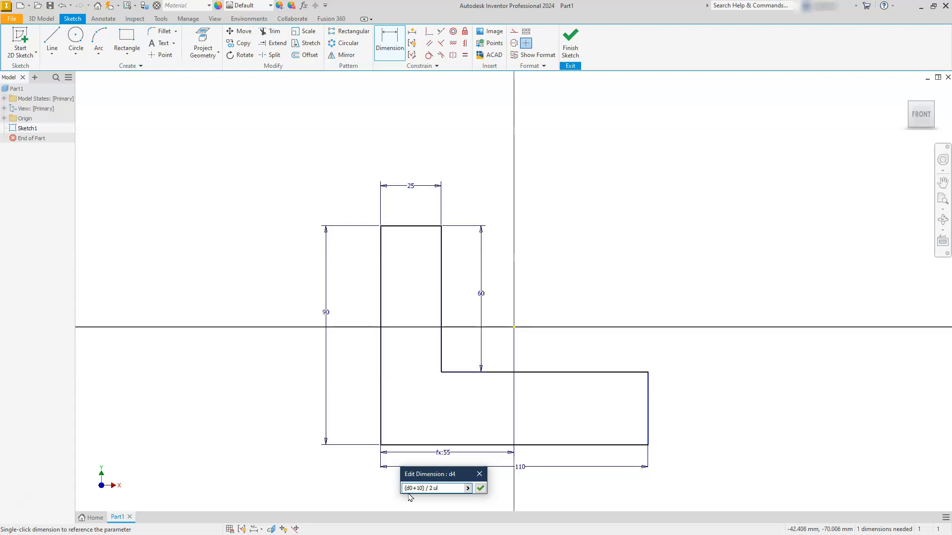
left_click(480, 488)
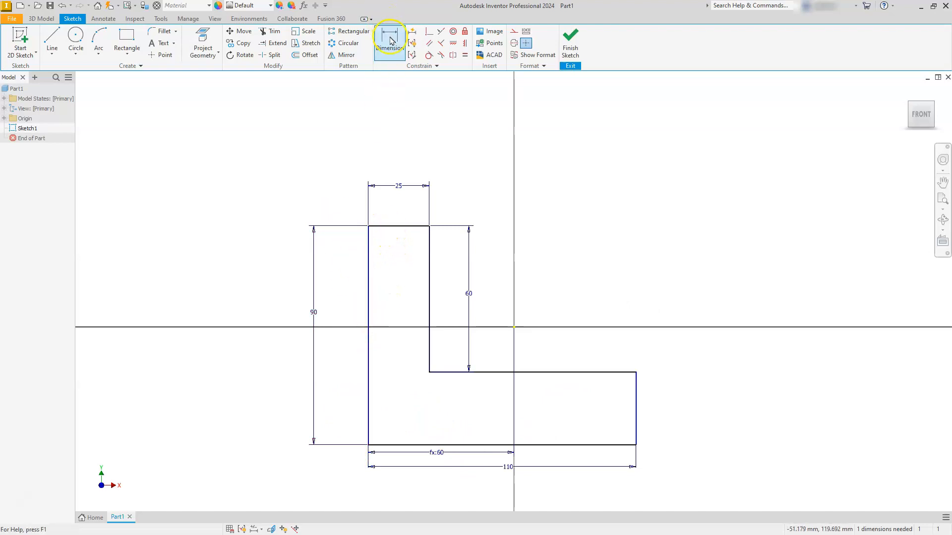
Dimension the vertical distance from the short top line to the origin as half the overall height, referencing d1.
left_click(386, 228)
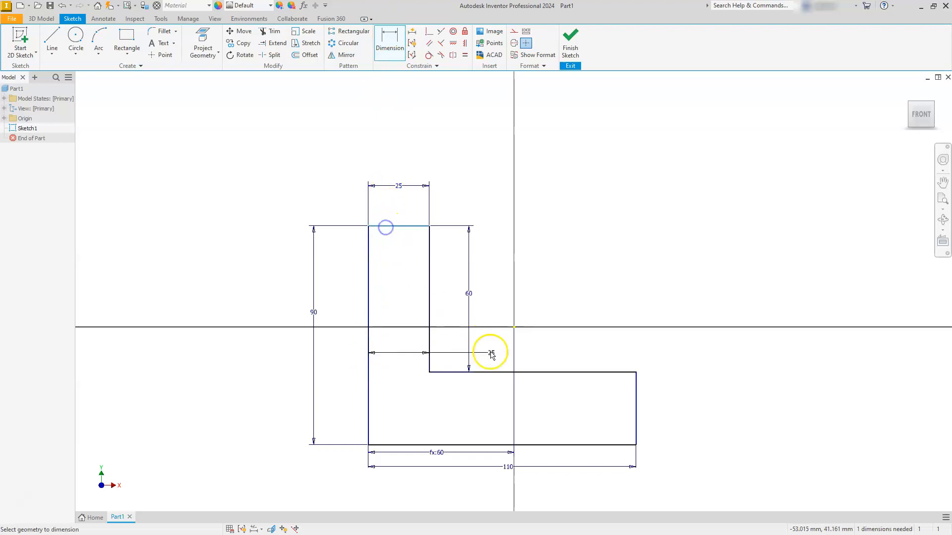
left_click(514, 328)
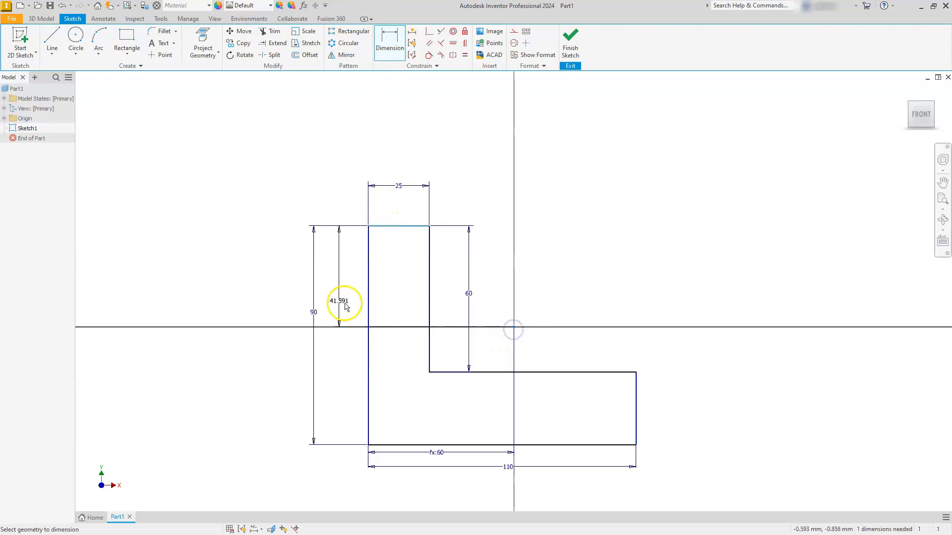
left_click(338, 282)
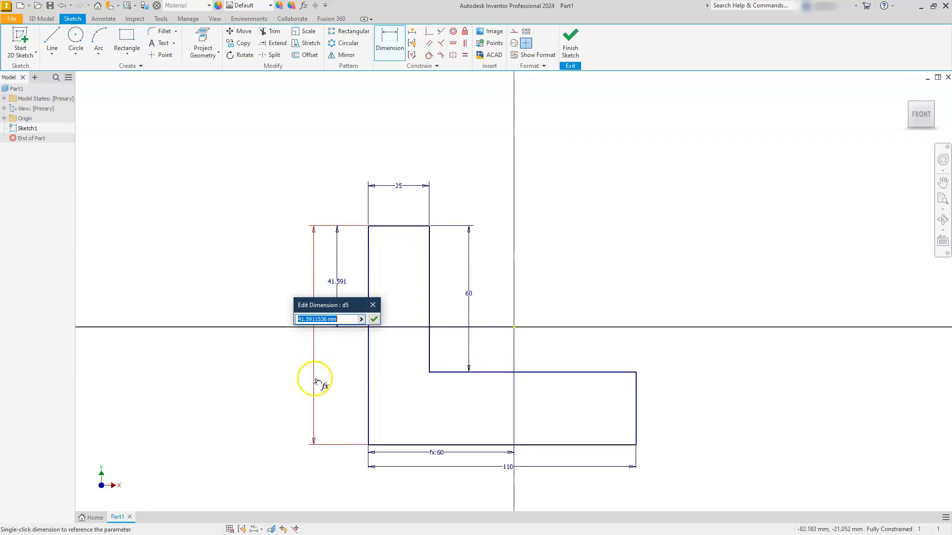
left_click(315, 379)
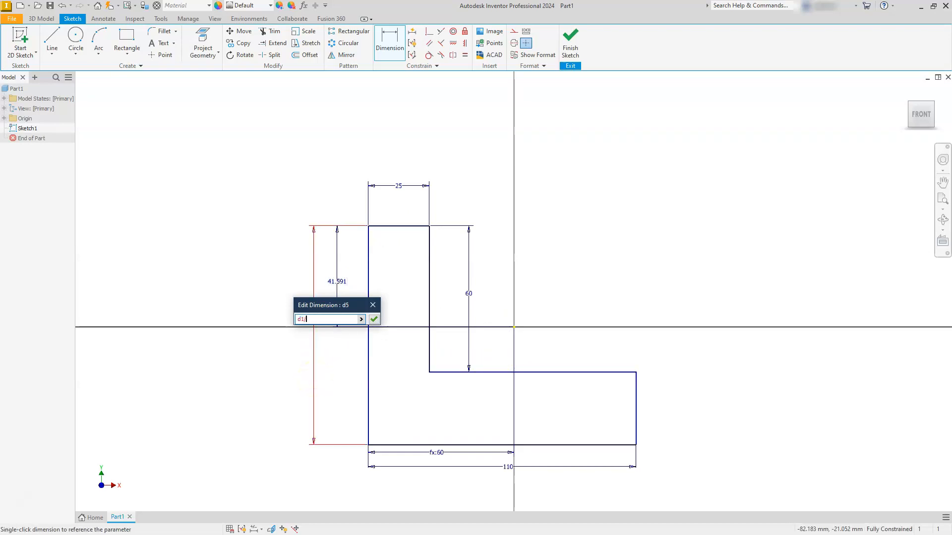
key("Return")
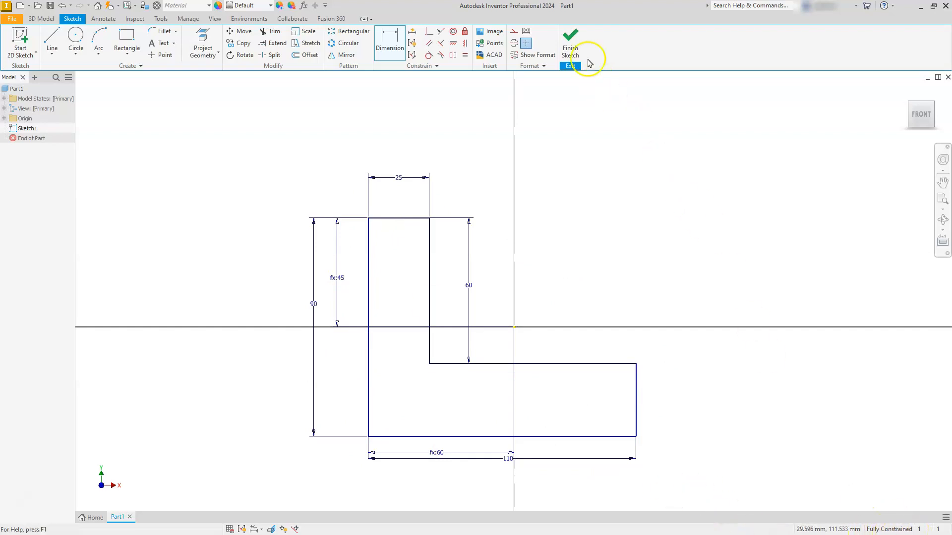
Finish the sketch and extrude the L profile 80 mm symmetrically about the sketch plane.
left_click(574, 41)
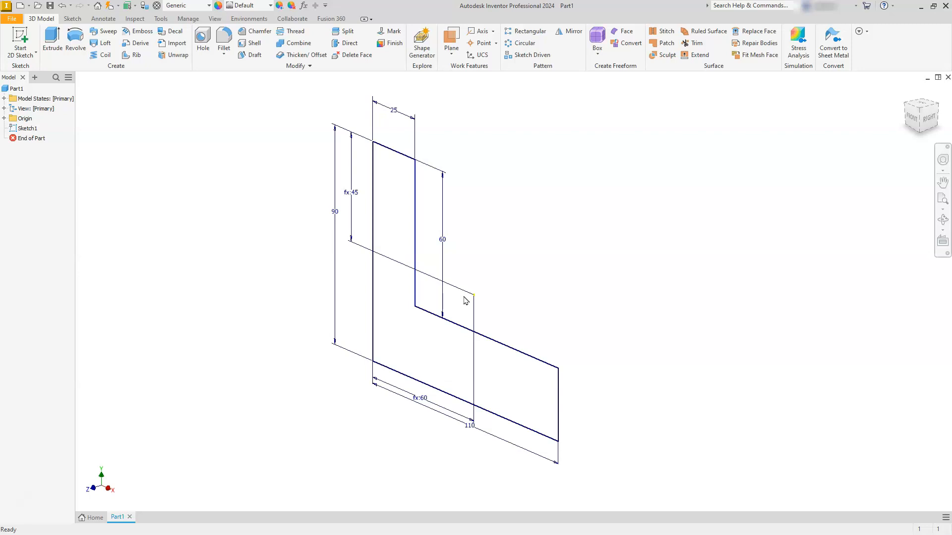
scroll(466, 301, "up", 3)
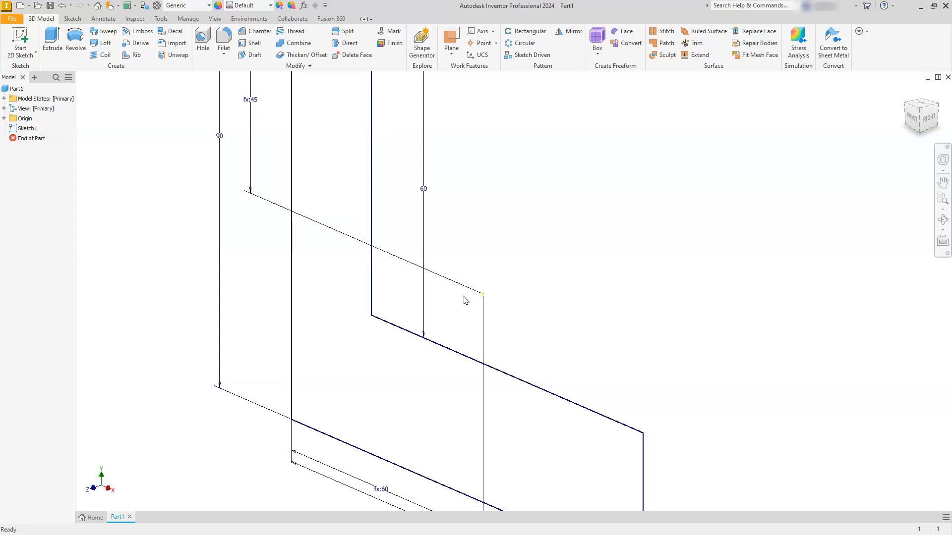
scroll(466, 301, "up", 2)
scroll(466, 300, "down", 5)
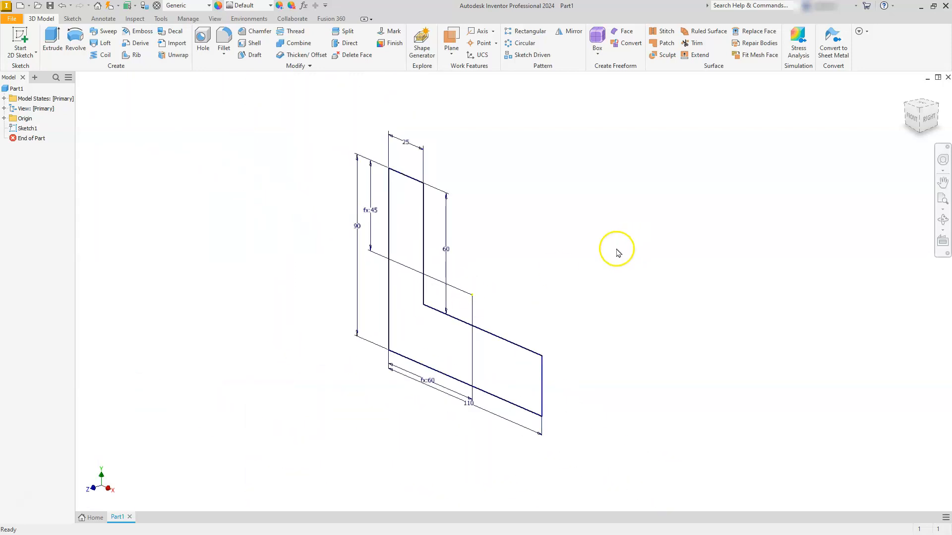
left_click(52, 41)
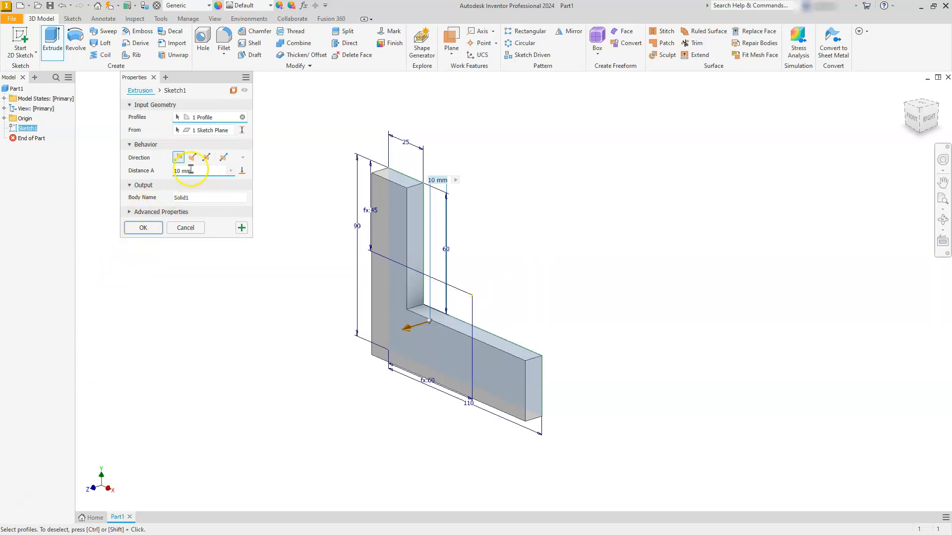
left_click(207, 159)
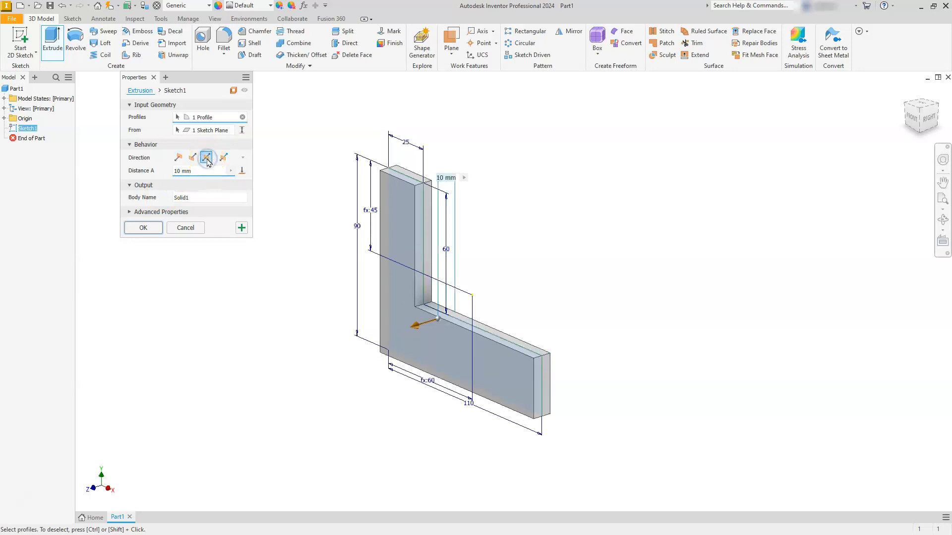
left_click(181, 171)
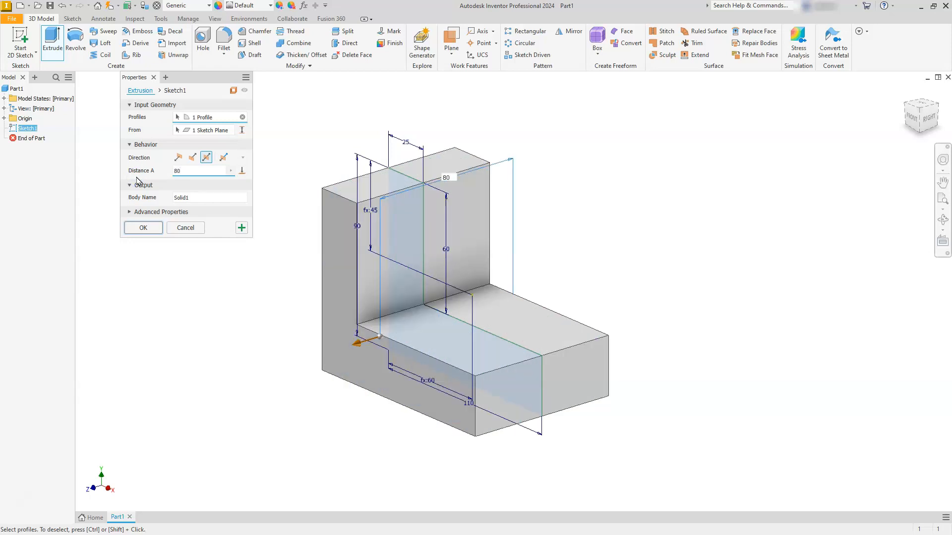
left_click(142, 229)
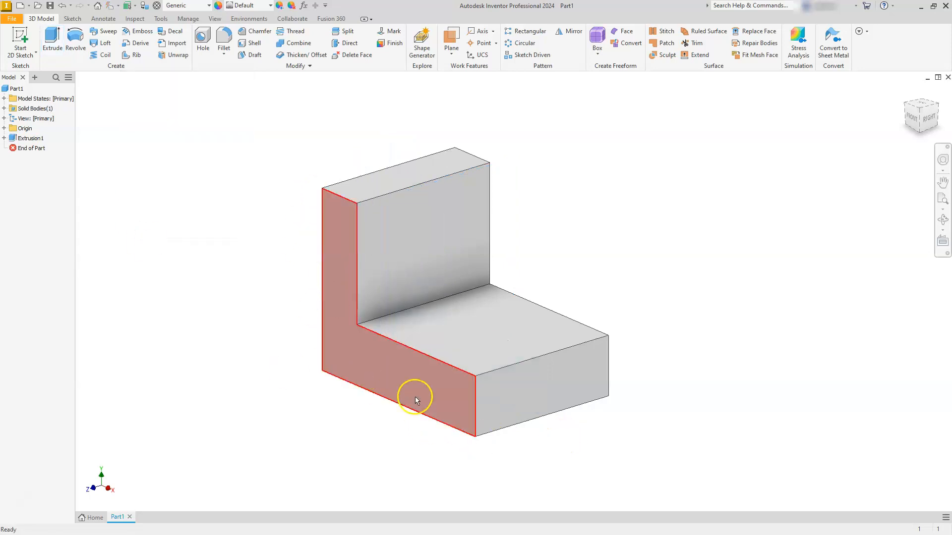
Reopen the sketch nested under the extrusion to review its dimensions, and finish it without edits.
left_click(4, 139)
left_click(25, 150)
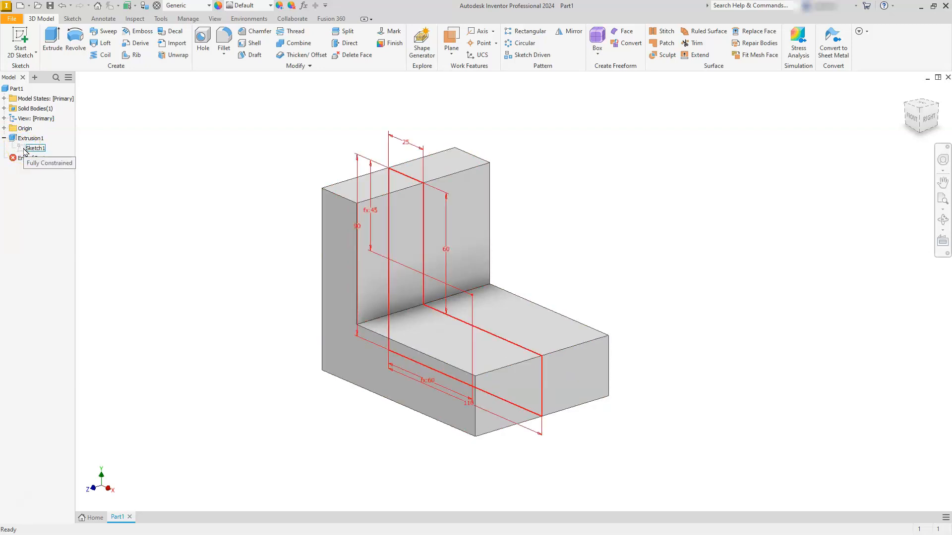
double_click(24, 149)
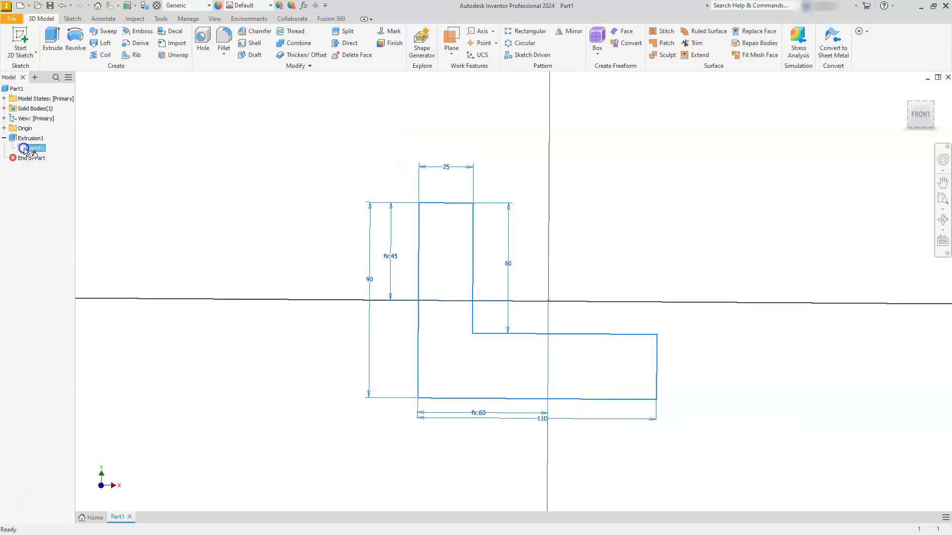
left_click(24, 149)
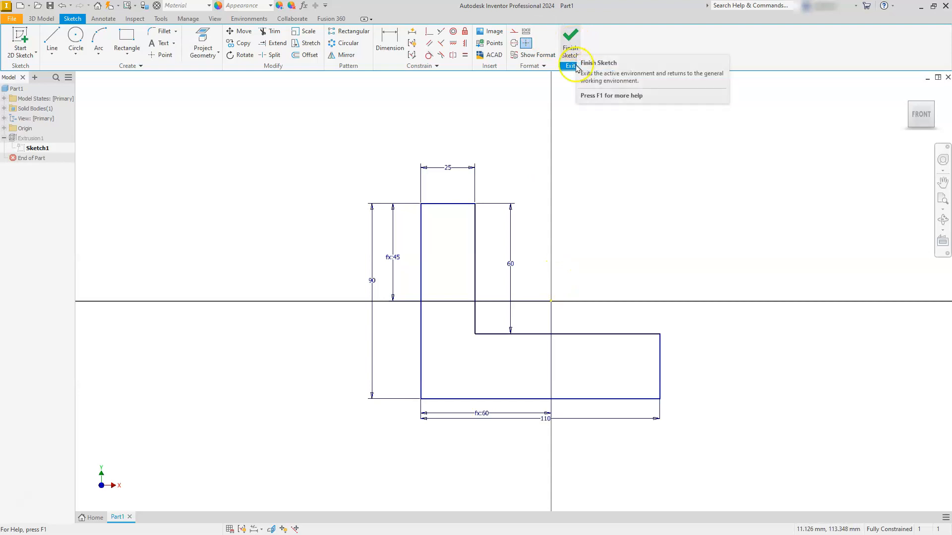
right_click(630, 197)
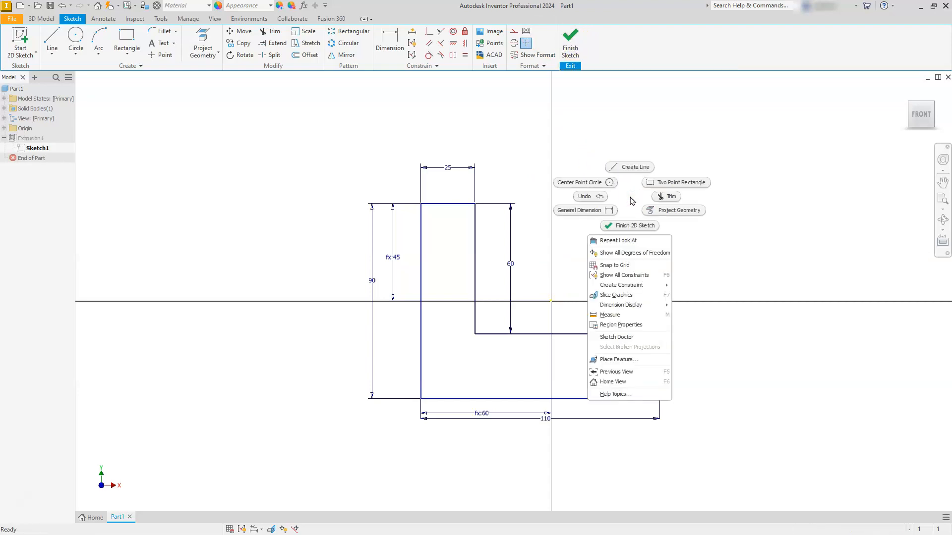
left_click(634, 226)
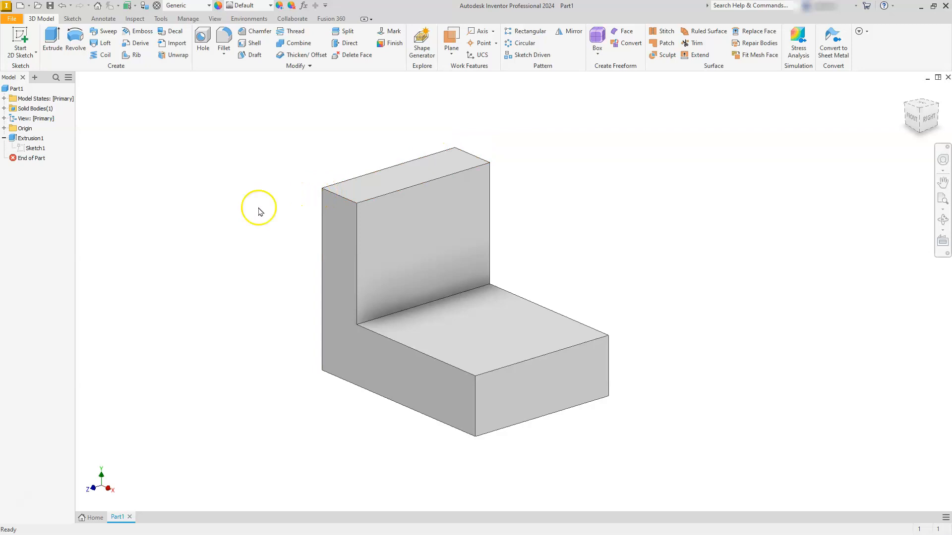
Open the L-shaped extrusion's settings to review its direction and distance, and accept them without edits.
double_click(12, 141)
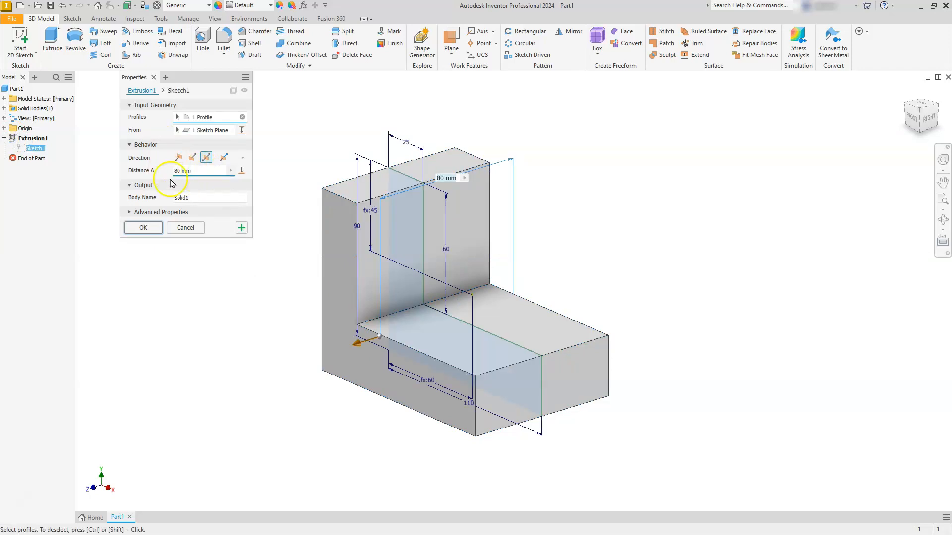
left_click(141, 228)
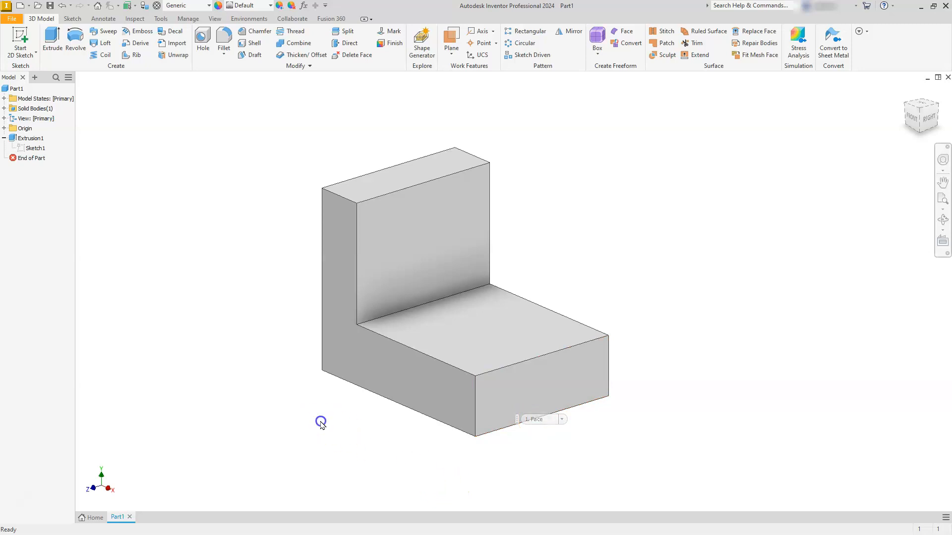
Create a new sketch on the end face of the bracket's horizontal leg and view it face-on.
left_click(517, 386)
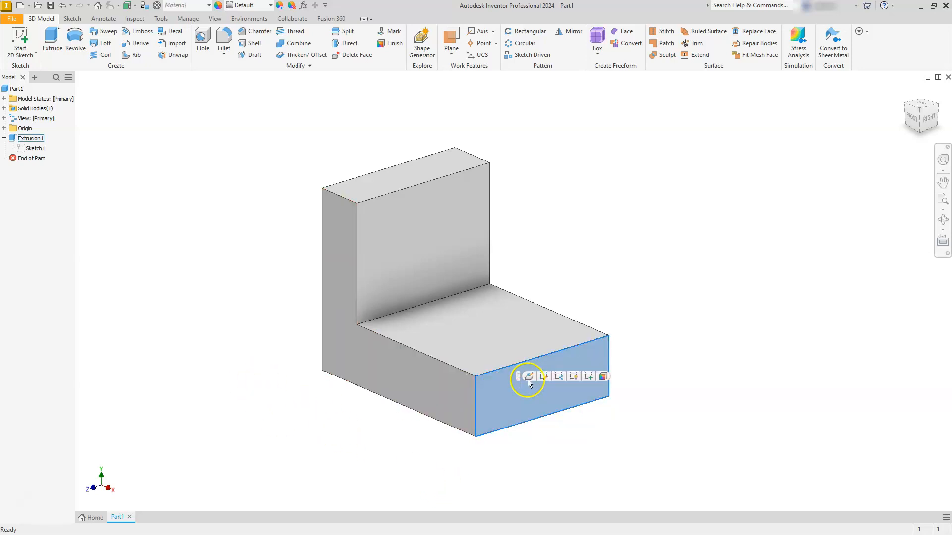
left_click(559, 377)
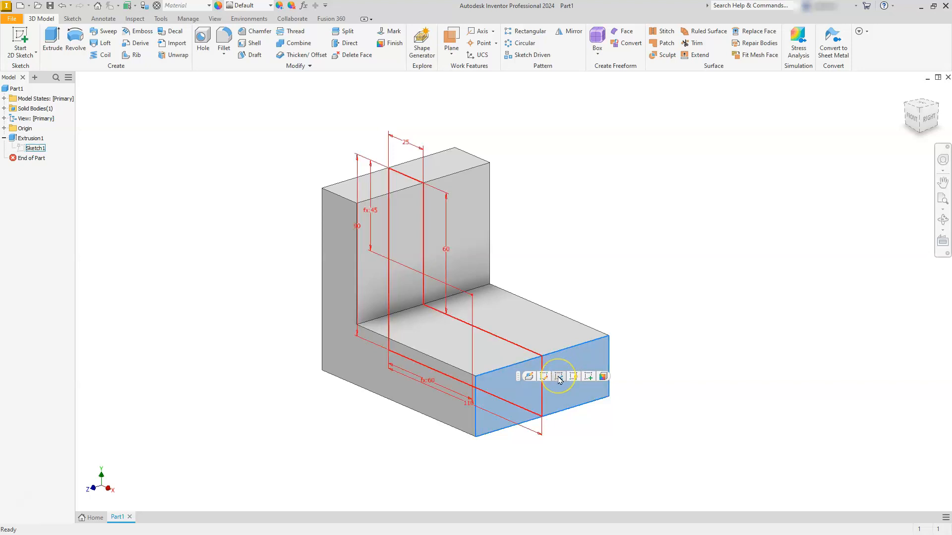
left_click(562, 378)
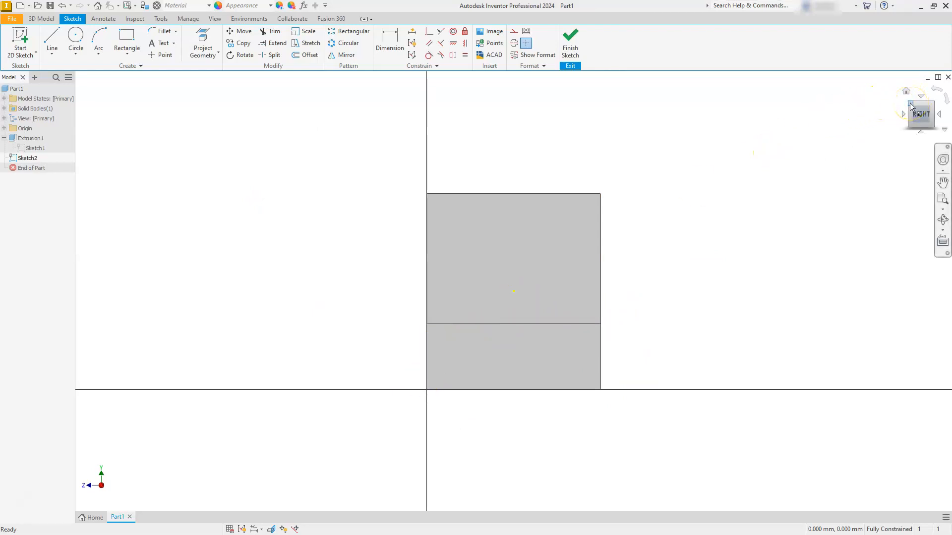
left_click(911, 107)
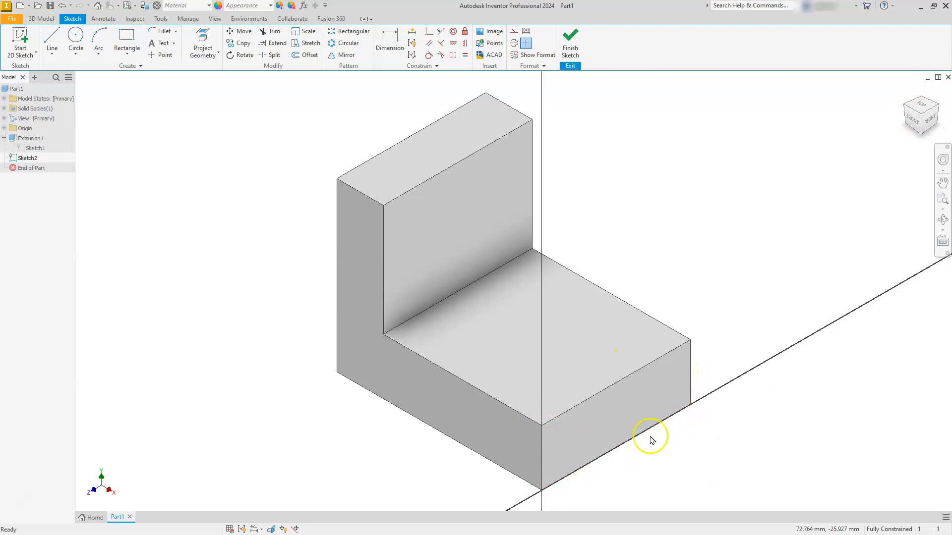
left_click(931, 121)
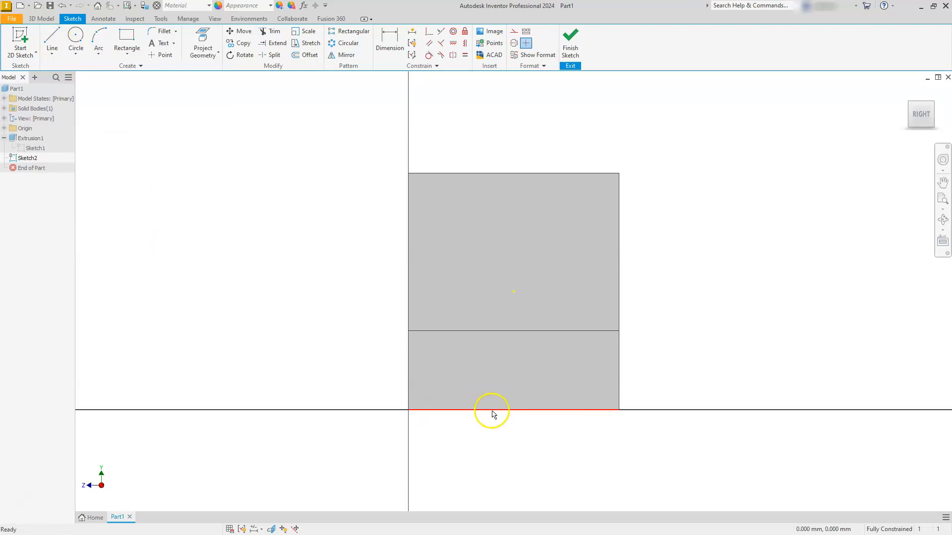
Draw a closed line profile from the base edge's corners, with full-width sides and a raised rectangular step in the middle.
left_click(50, 38)
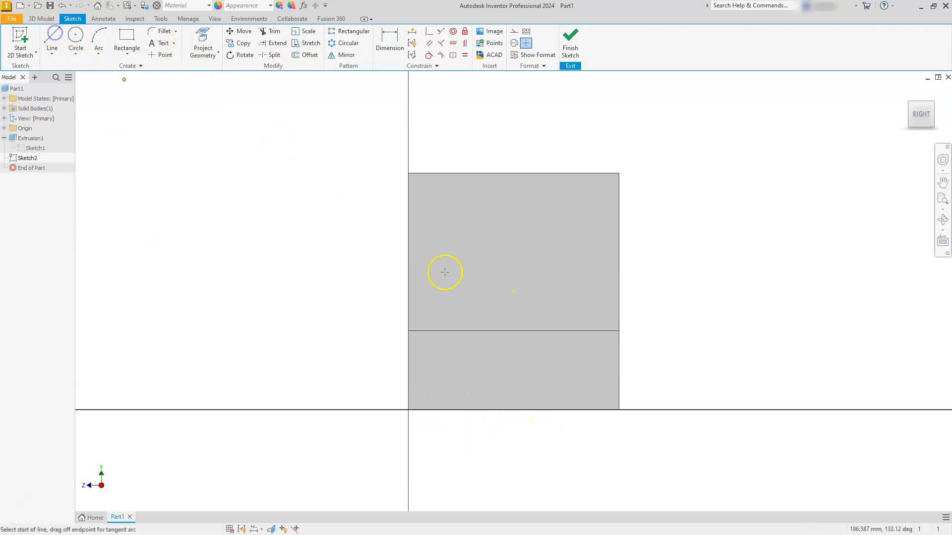
left_click(617, 410)
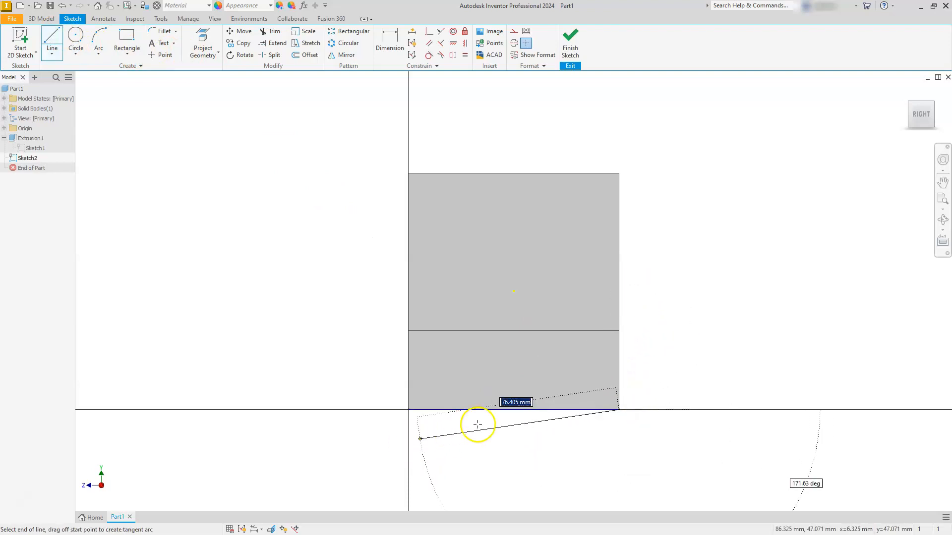
left_click(620, 308)
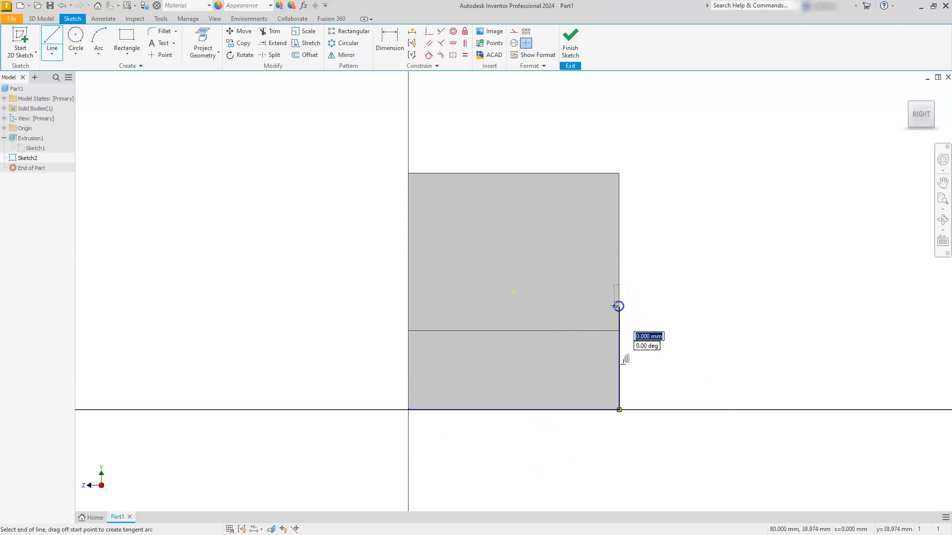
left_click(573, 307)
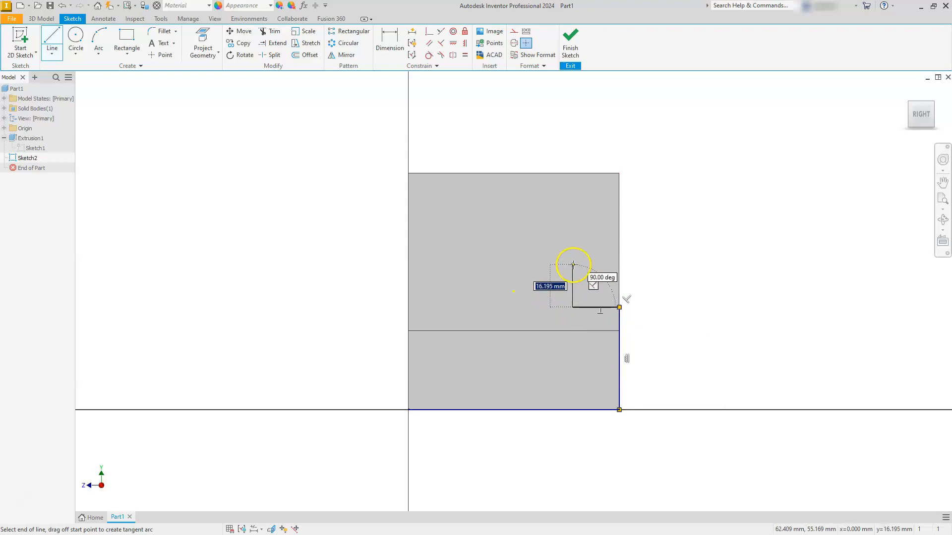
left_click(573, 265)
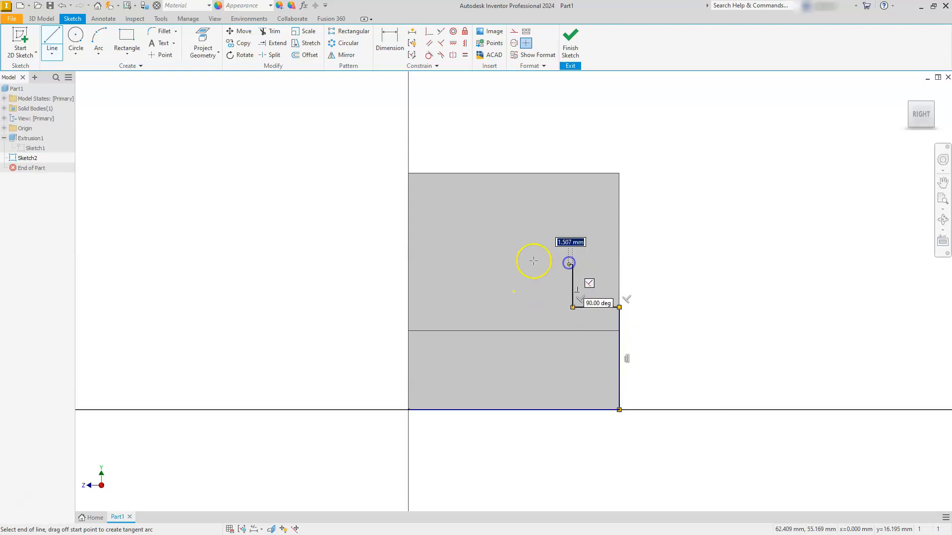
left_click(487, 265)
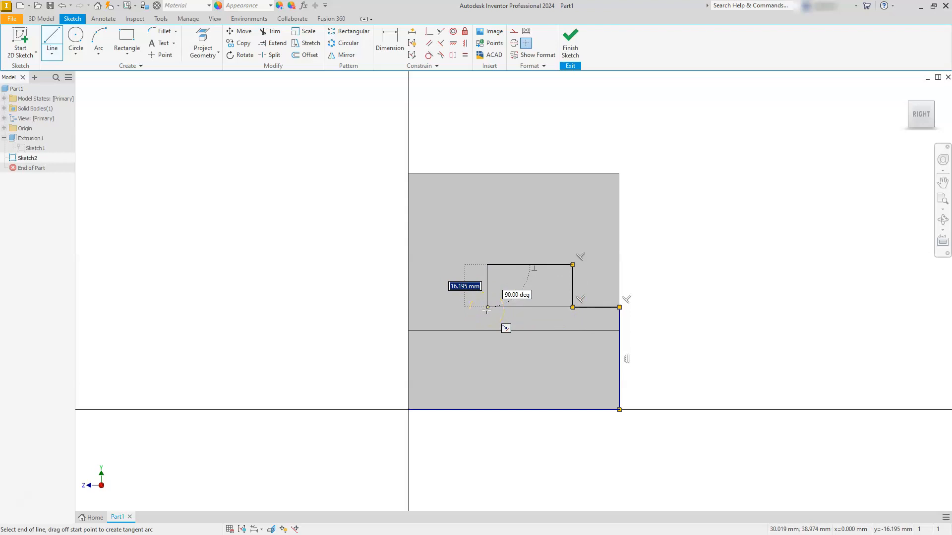
left_click(487, 308)
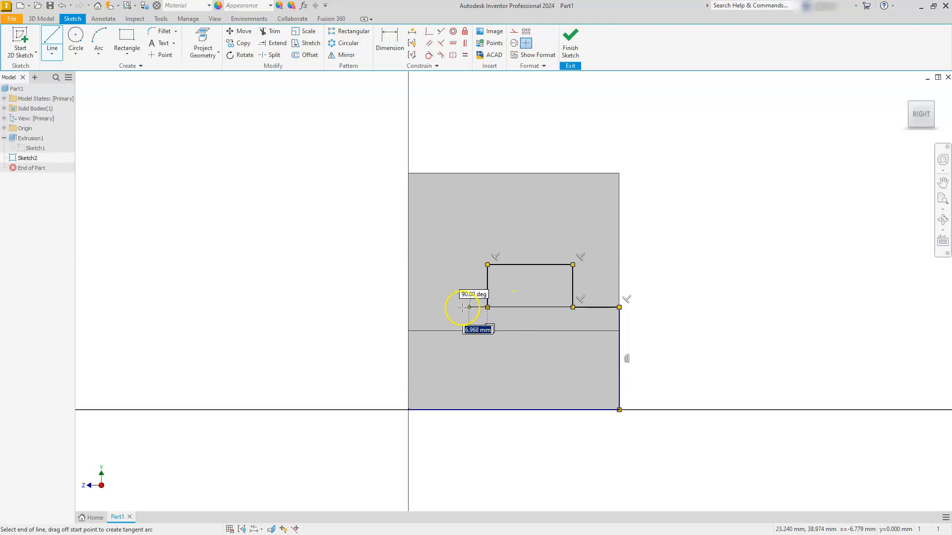
left_click(408, 307)
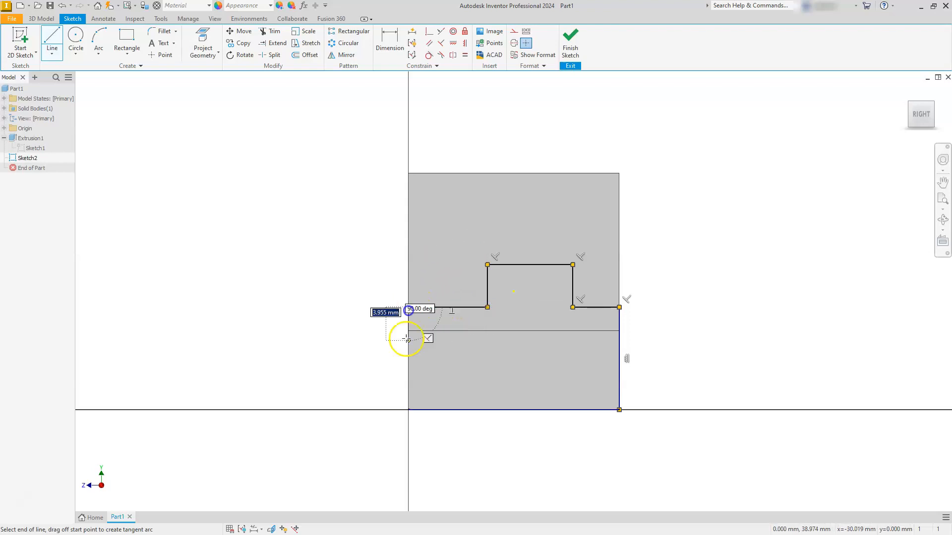
left_click(409, 410)
key("Escape")
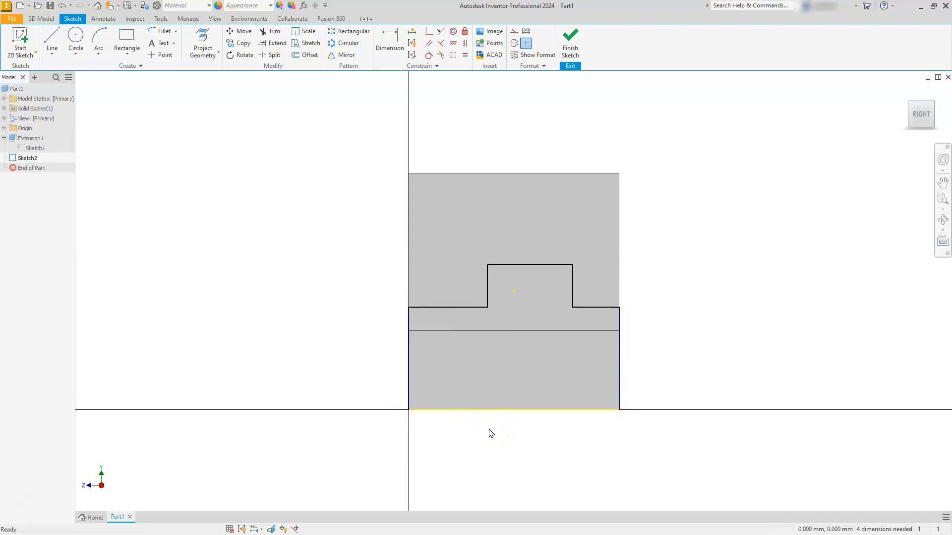
Dimension the profile's vertical side edge at 50 mm.
left_click(386, 42)
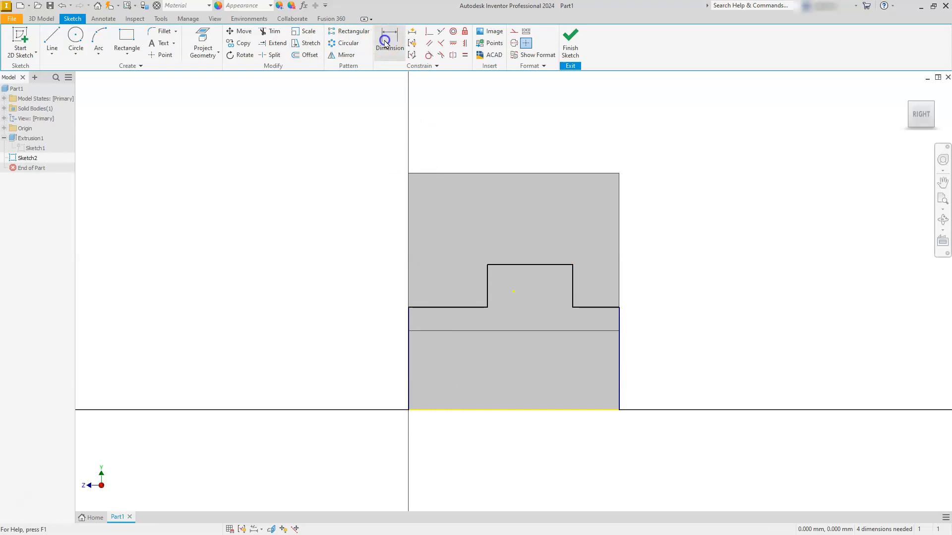
left_click(619, 324)
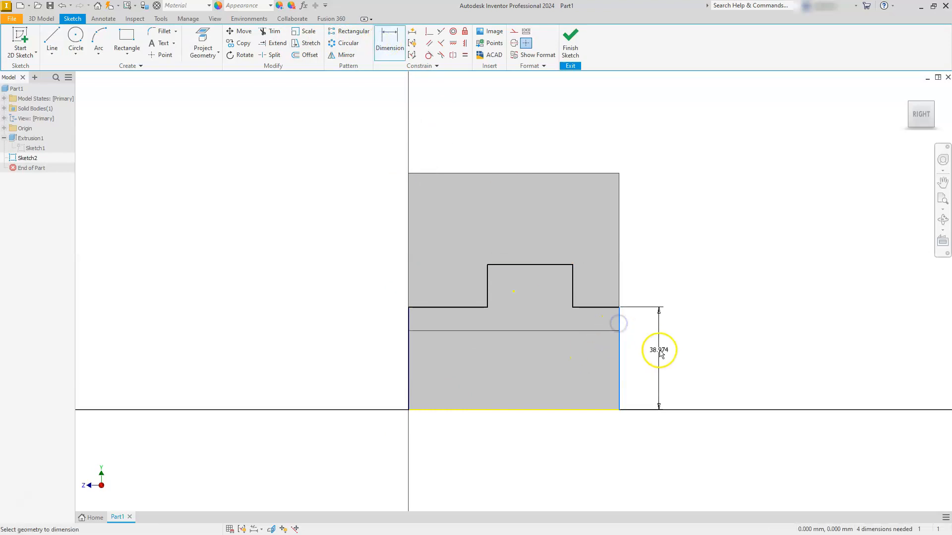
left_click(675, 366)
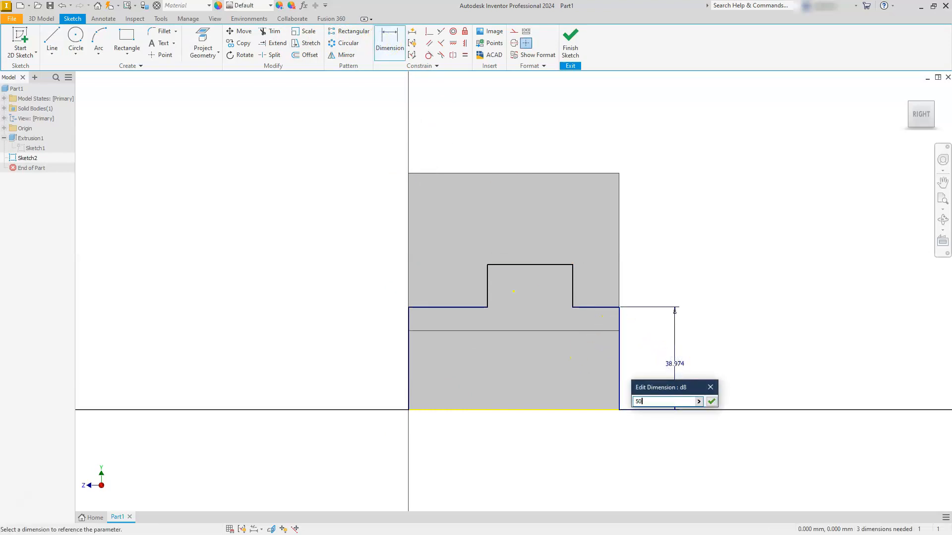
key("Return")
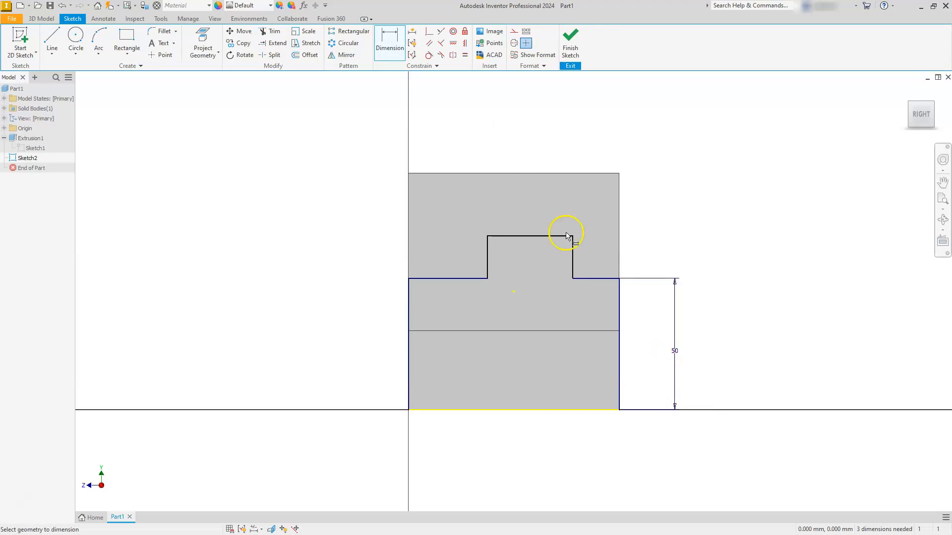
Dimension the shoulder beside the 50 mm edge at 20 mm and the raised step's top line at 40 mm.
left_click(605, 285)
left_click(600, 302)
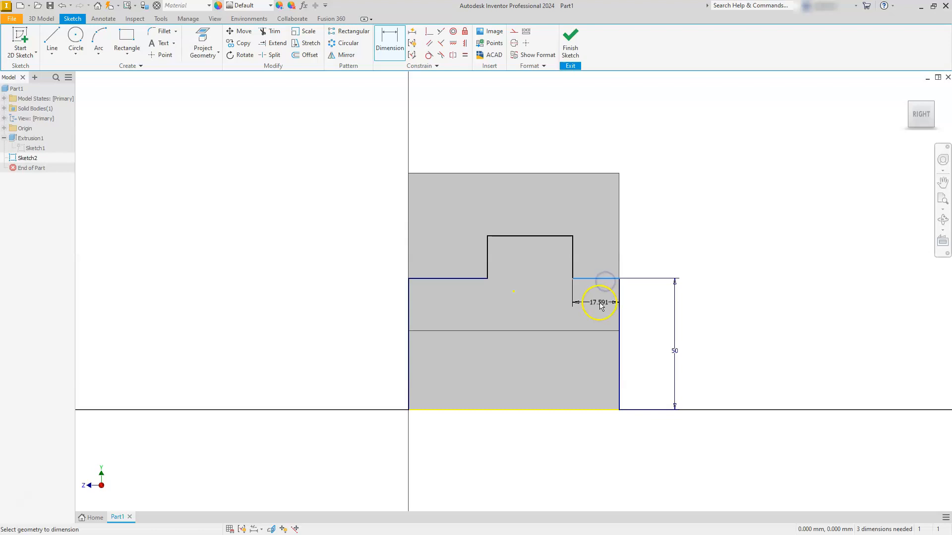
type("20")
key("Return")
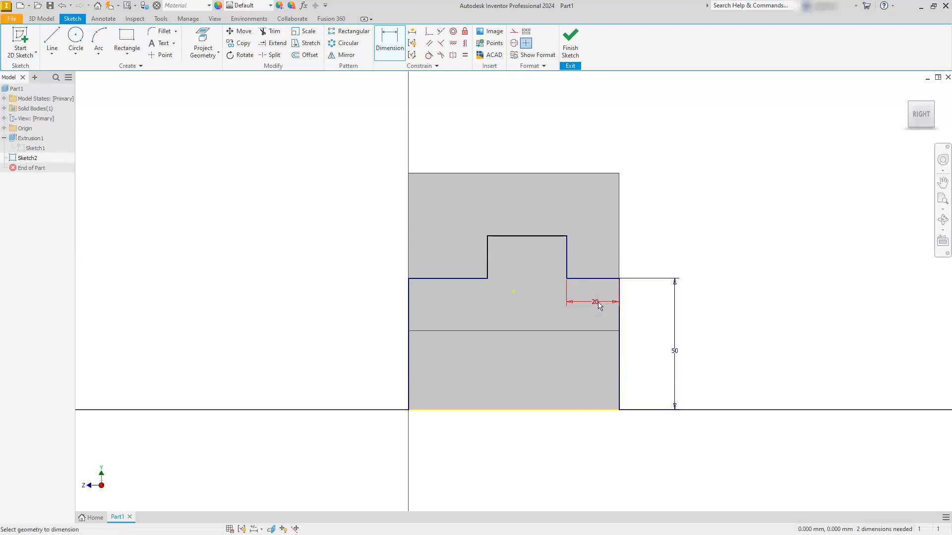
left_click(556, 237)
left_click(535, 210)
type("40")
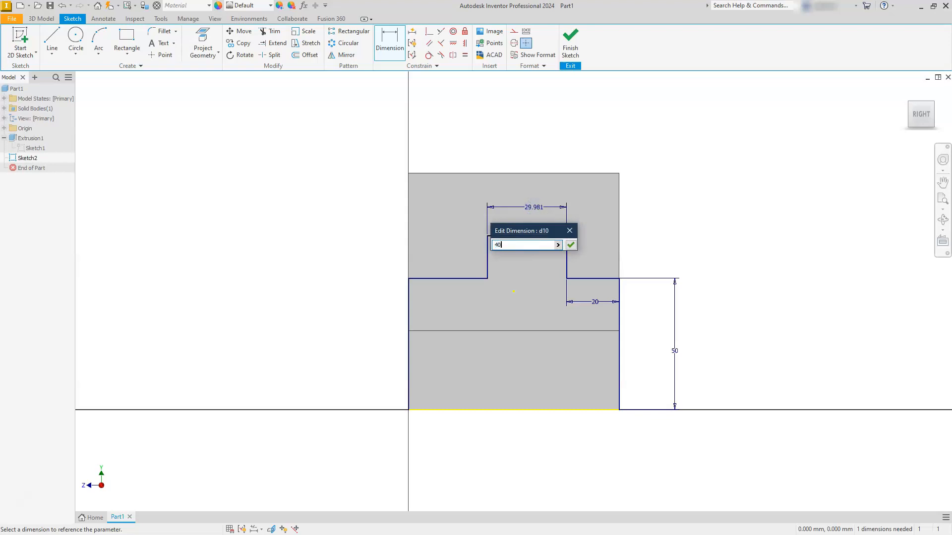
key("Return")
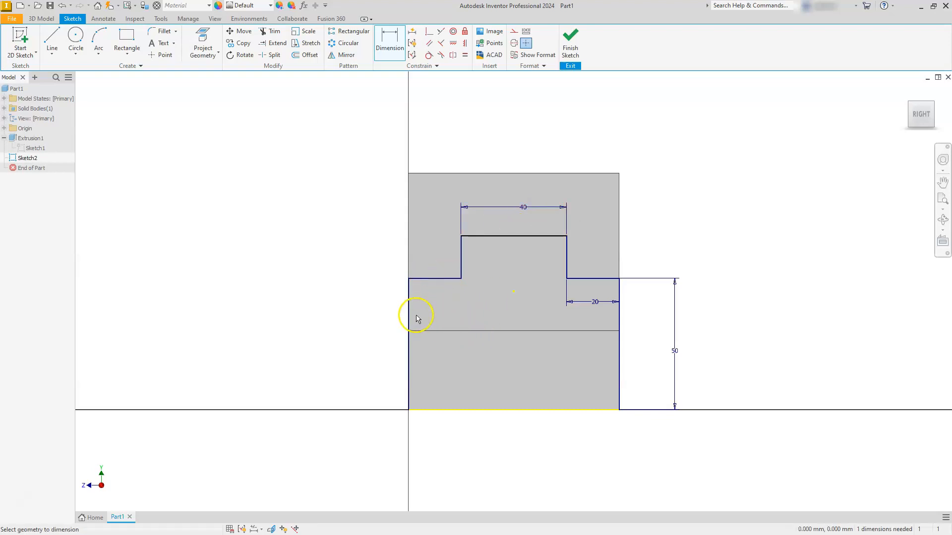
Try to add a length dimension to the opposite shoulder line, and cancel it.
left_click(423, 281)
left_click(432, 311)
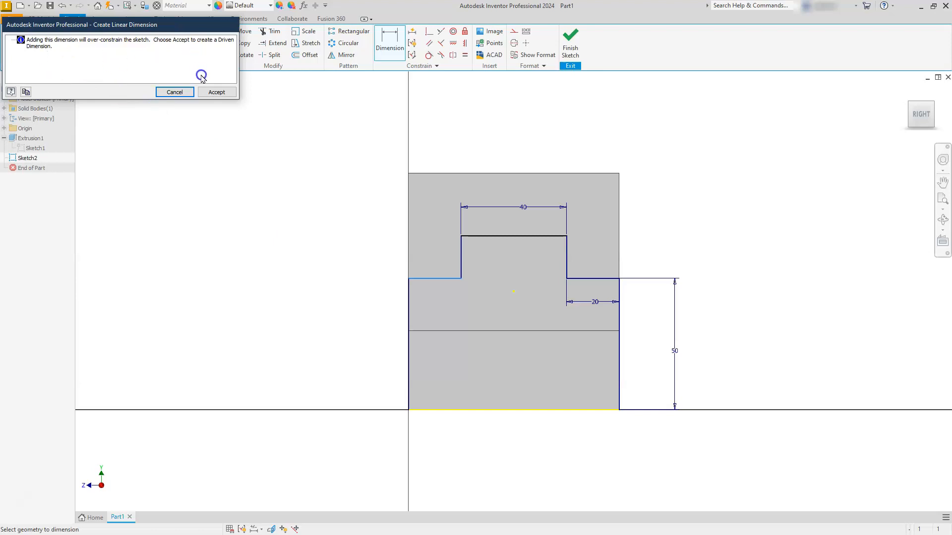
left_click(174, 93)
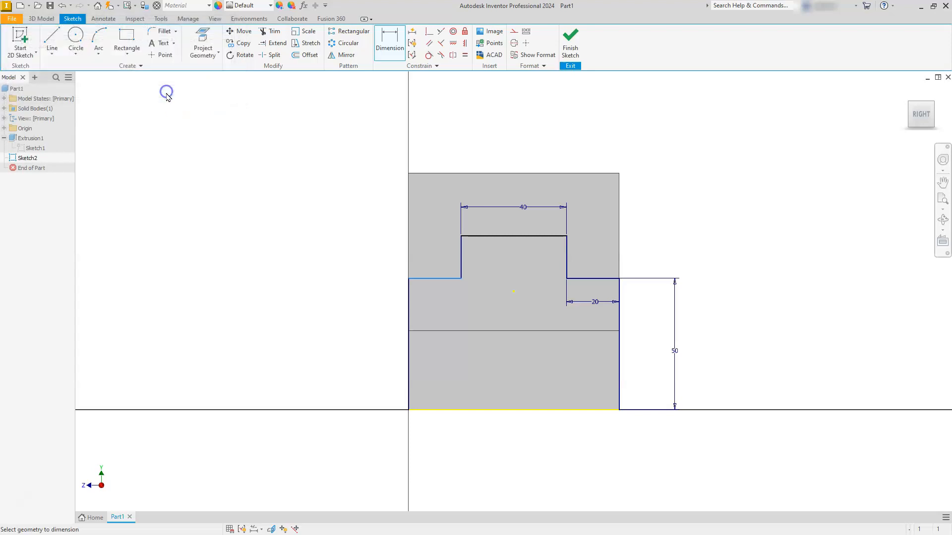
key("Escape")
Pull on the shoulder and the raised step's top line to test which profile lines can still move.
left_click(432, 281)
left_click_drag(457, 278, 457, 317)
left_click_drag(496, 242, 496, 251)
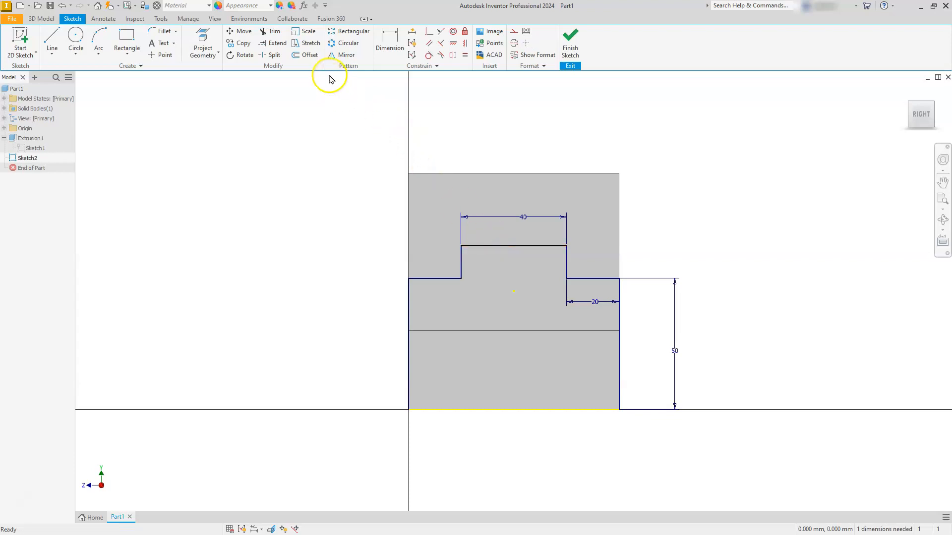
Dimension the raised step's vertical edge at 20 mm.
left_click(389, 34)
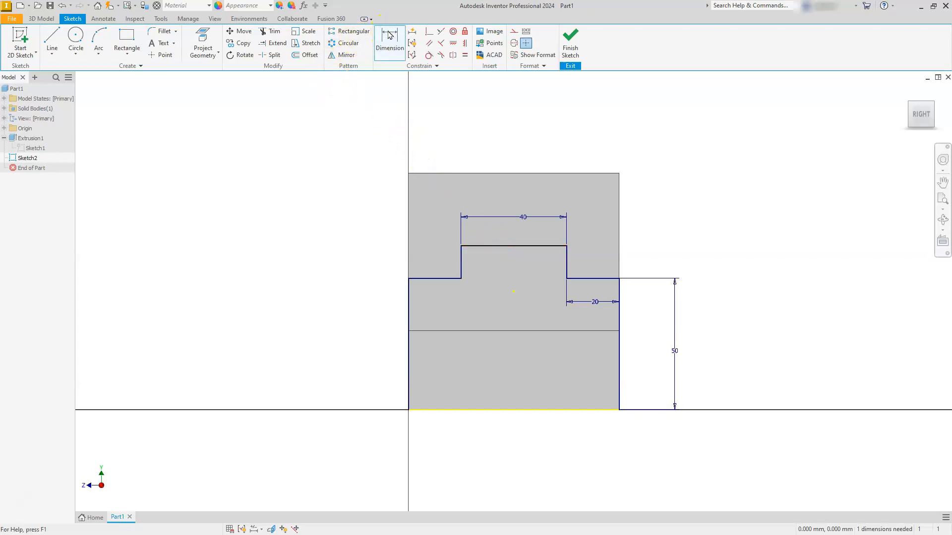
left_click(567, 257)
left_click(595, 258)
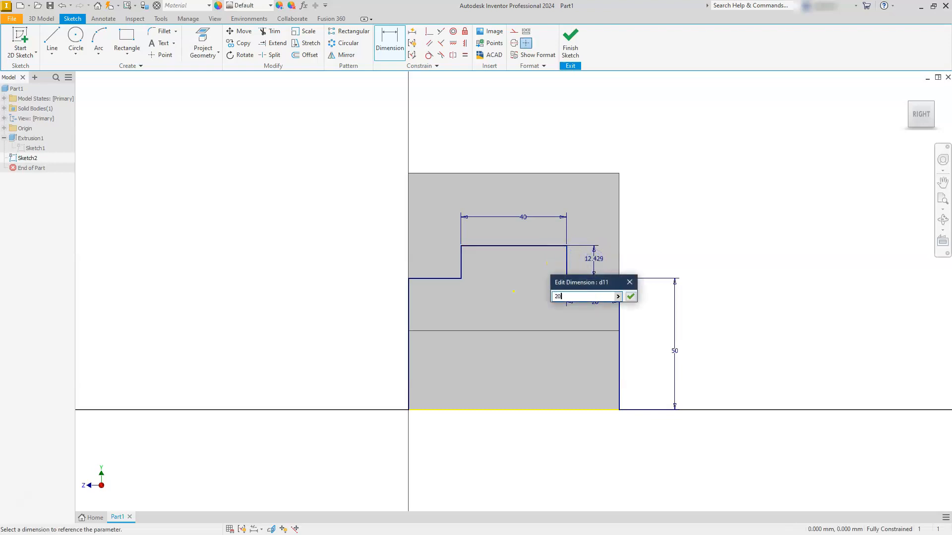
key("Return")
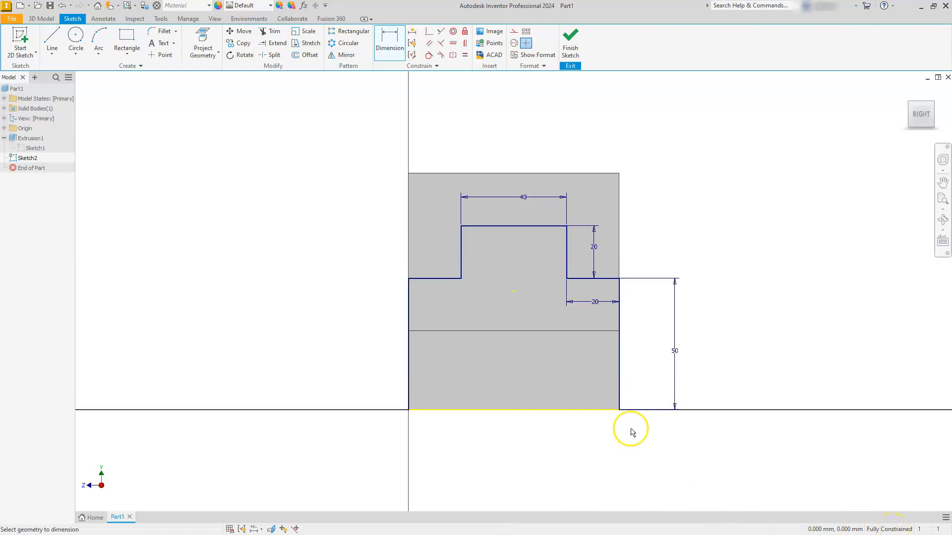
Finish the sketch and extrude the stepped profile 10 mm outward, joined to the bracket.
left_click(910, 104)
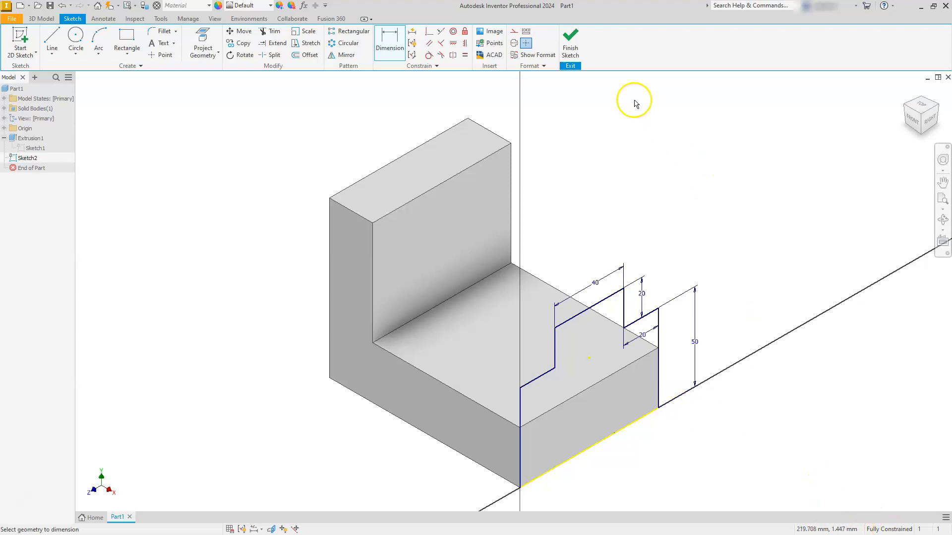
left_click(570, 42)
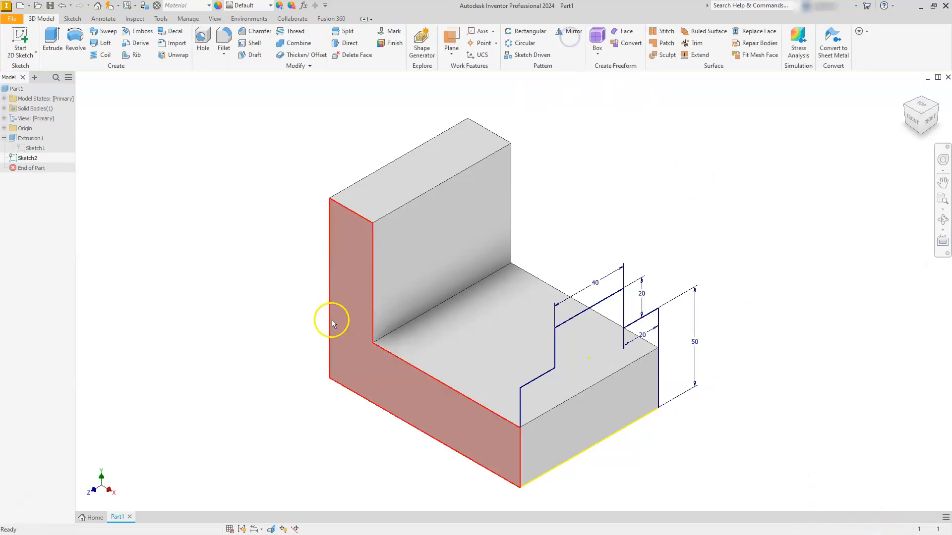
left_click(52, 35)
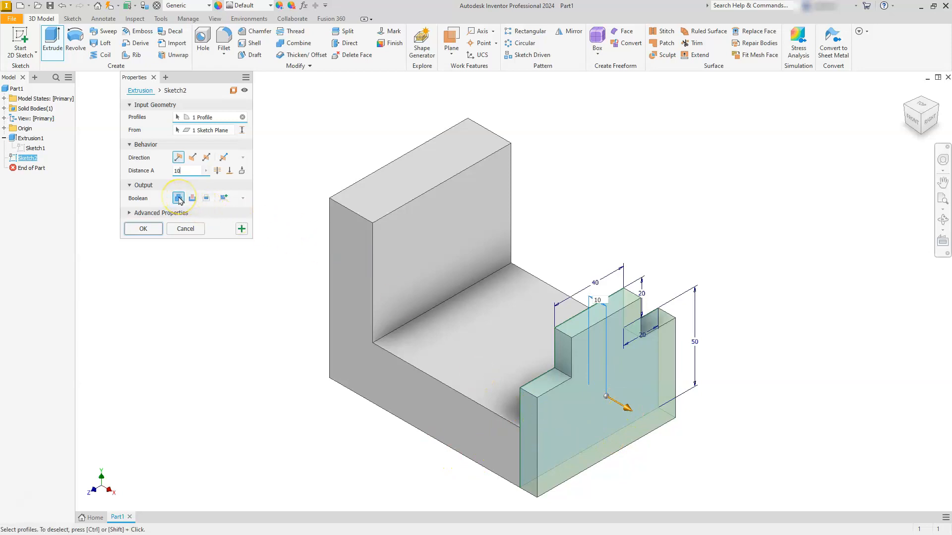
left_click(148, 230)
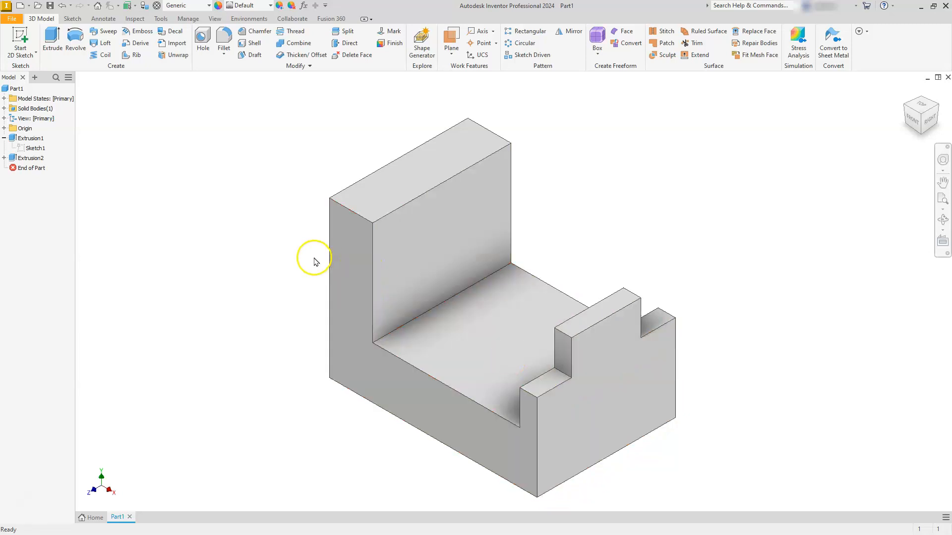
Start a sketch on the stepped end plate's outer face and draw a rectangle about 30 by 21 mm at its bottom edge.
left_click(593, 426)
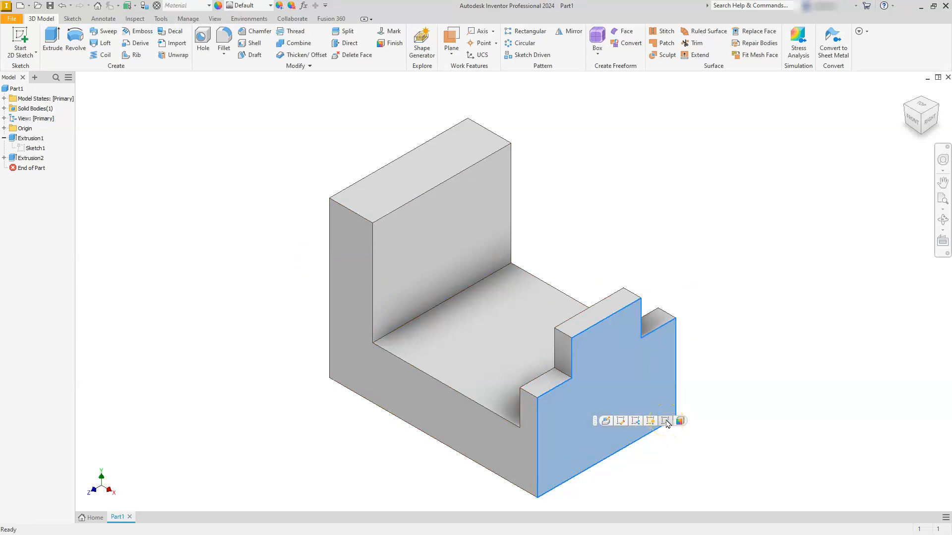
left_click(665, 421)
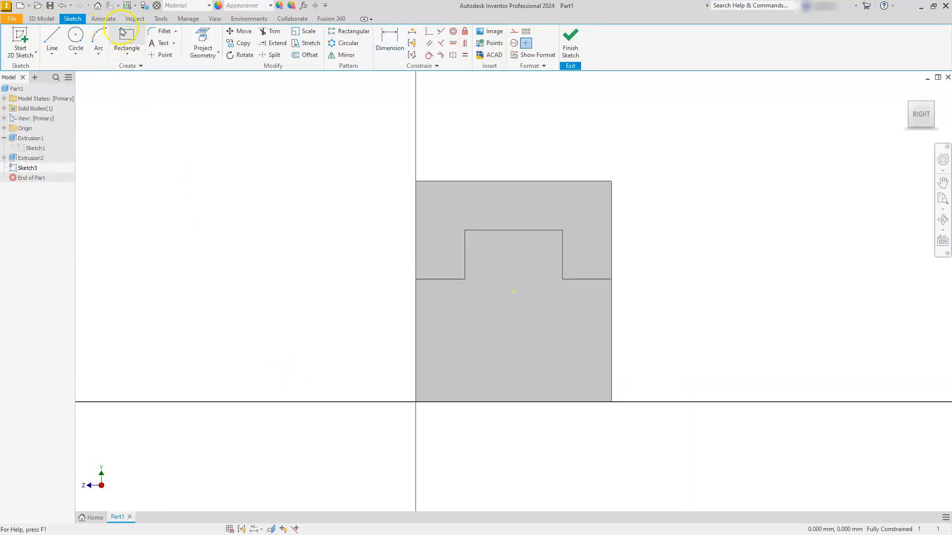
left_click(126, 39)
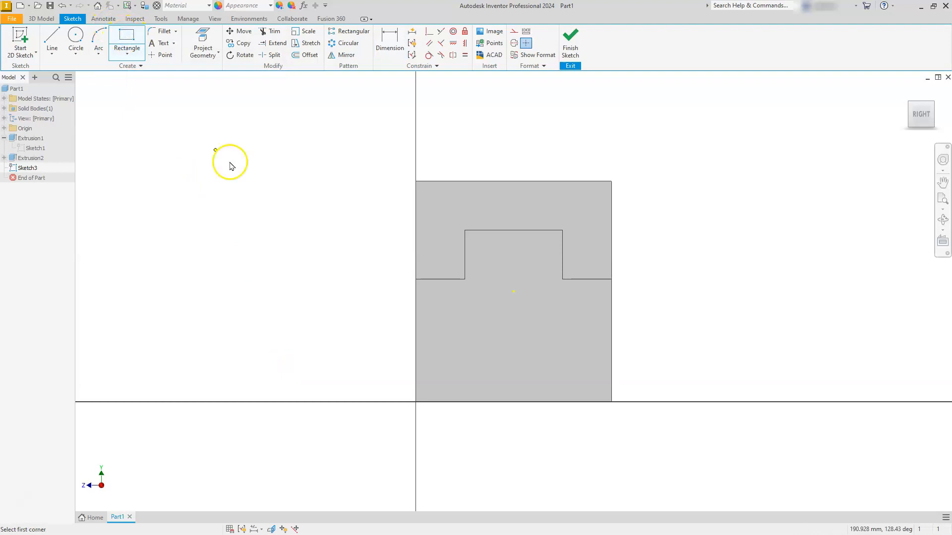
left_click(470, 401)
left_click(544, 352)
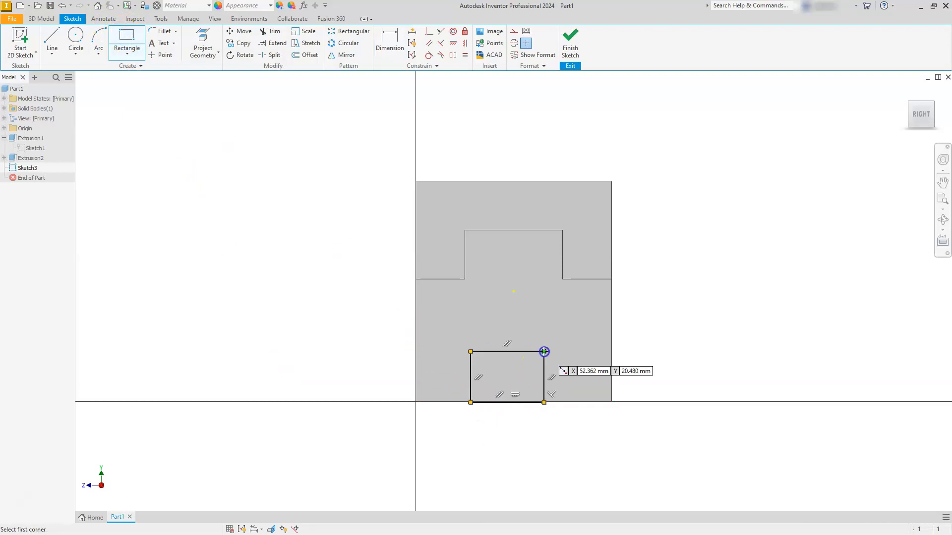
Dimension the rectangle's nearer vertical side 25 mm from the end plate's vertical edge at the origin.
left_click(381, 42)
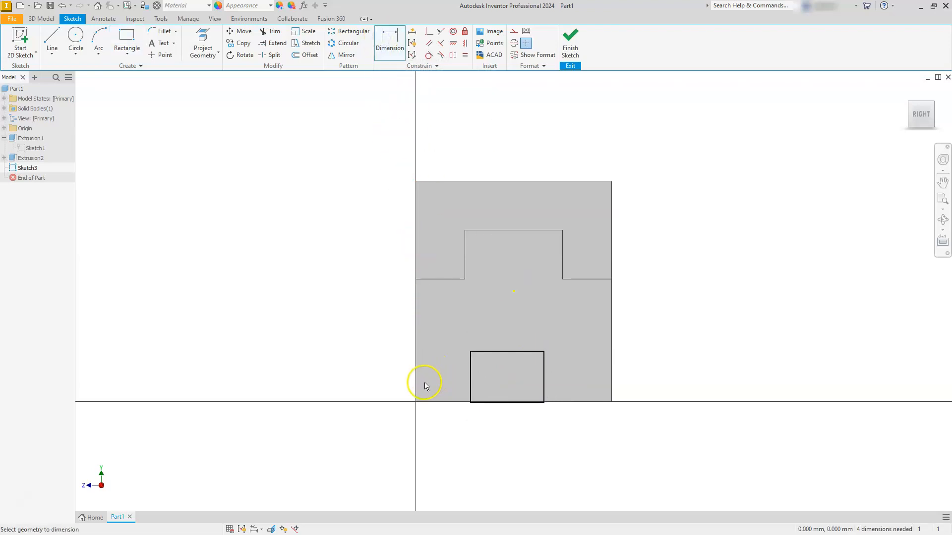
left_click(416, 391)
left_click(468, 391)
left_click(444, 433)
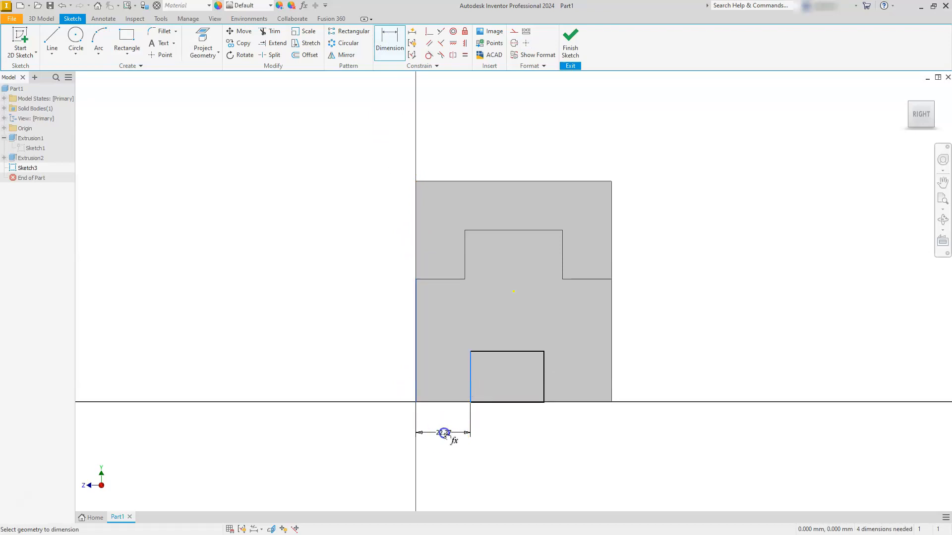
type("25")
key("Return")
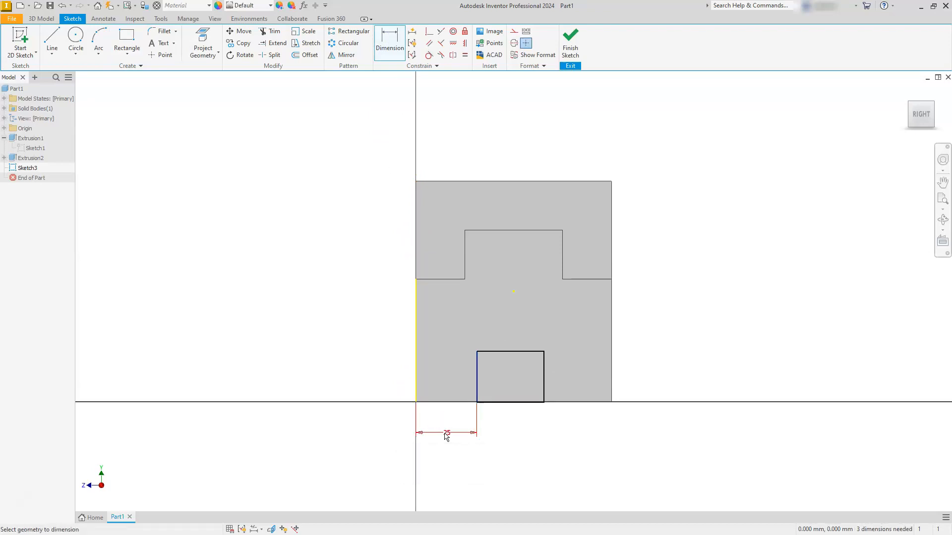
Dimension the rectangle's width at 20 mm along its top line.
left_click(520, 353)
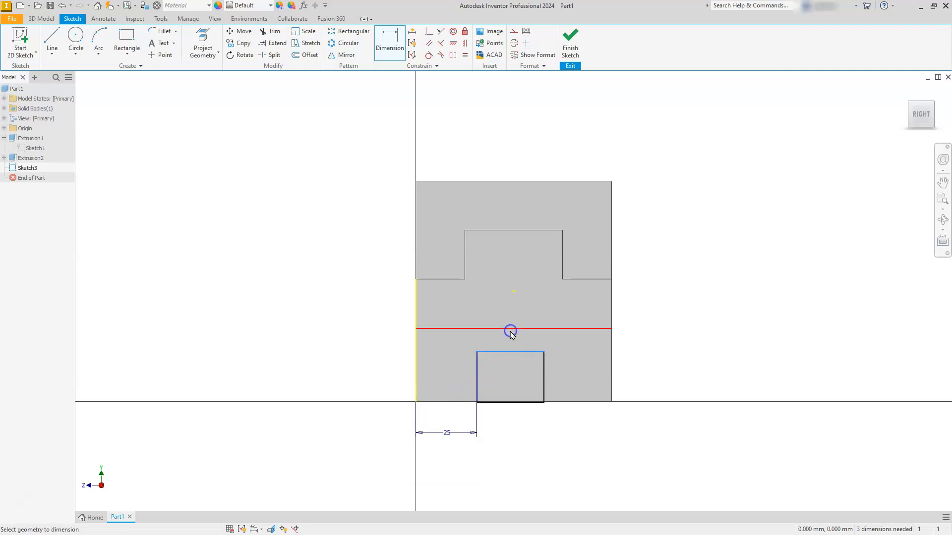
key("Escape")
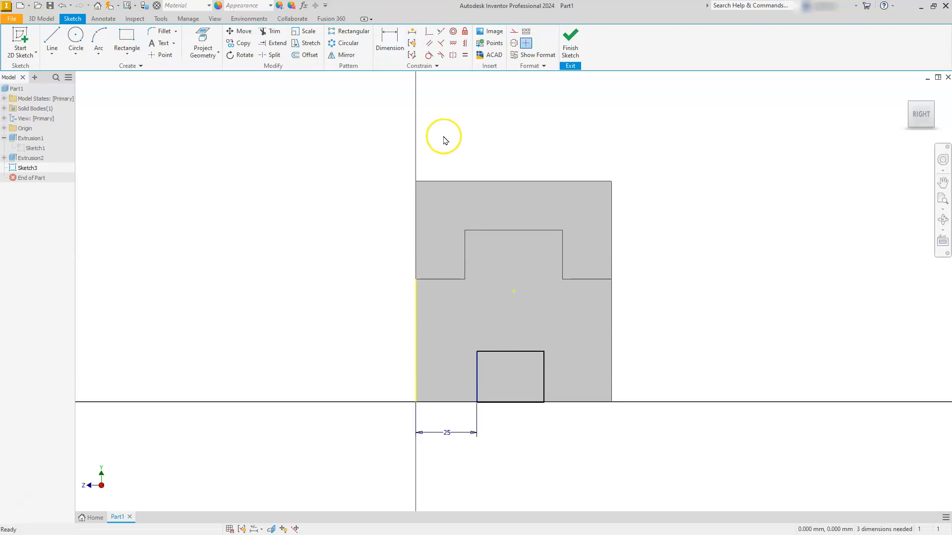
left_click(390, 37)
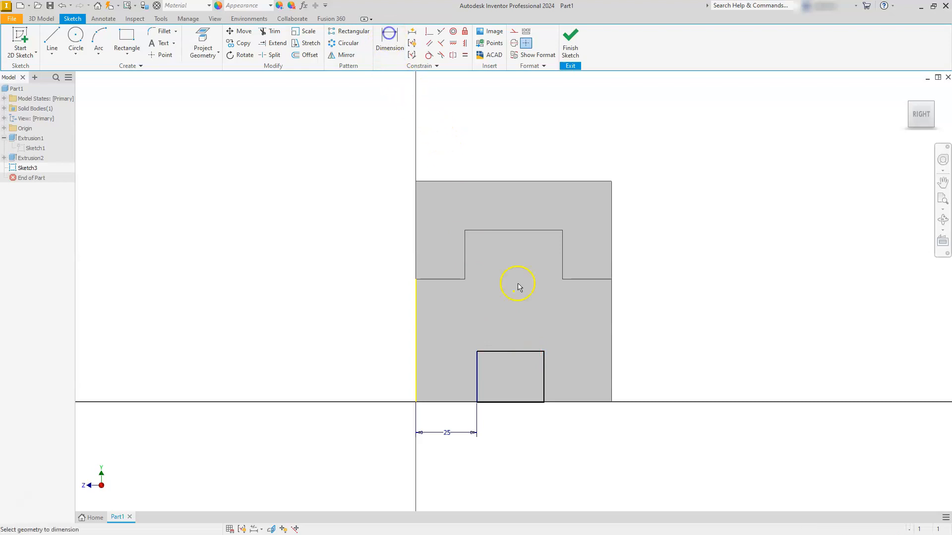
left_click(538, 357)
left_click(534, 335)
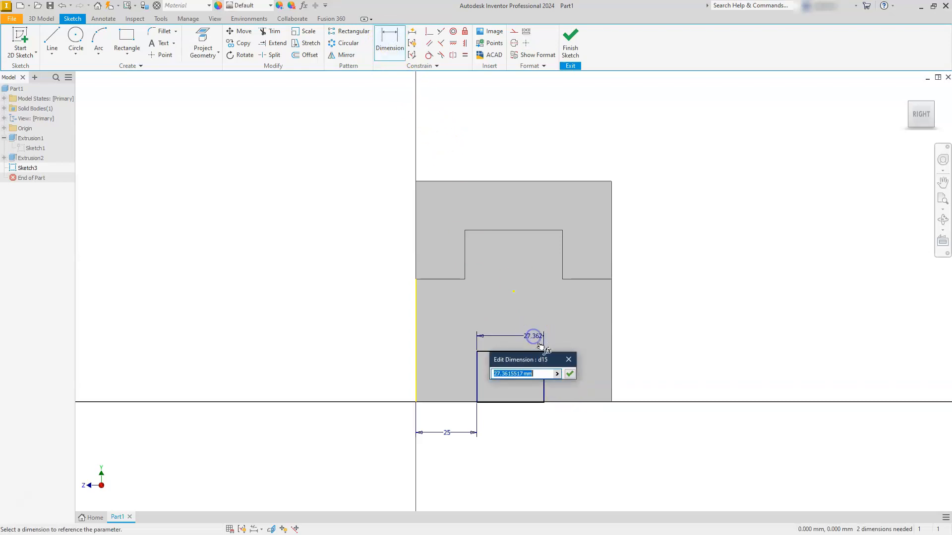
type("20")
key("Return")
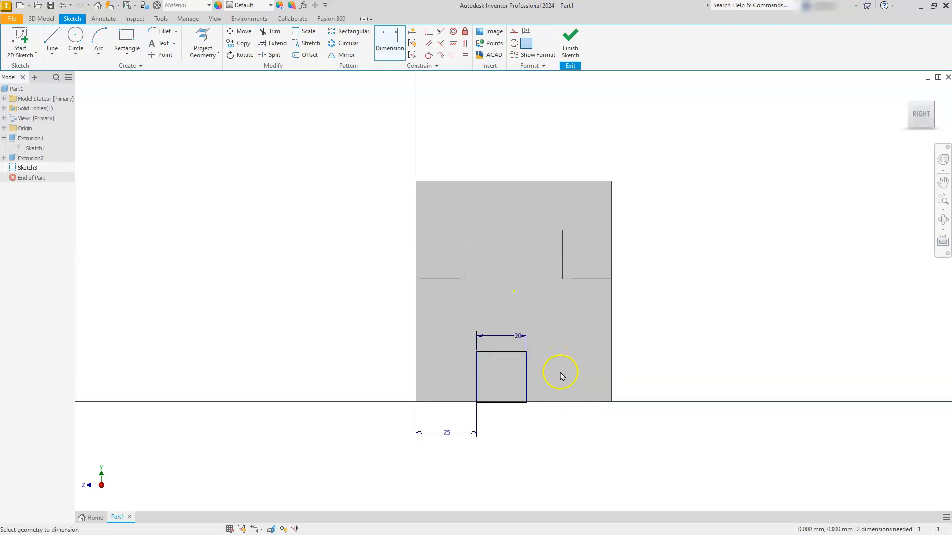
Dimension the rectangle's height at 20 mm along its free vertical side.
left_click(528, 394)
left_click(555, 384)
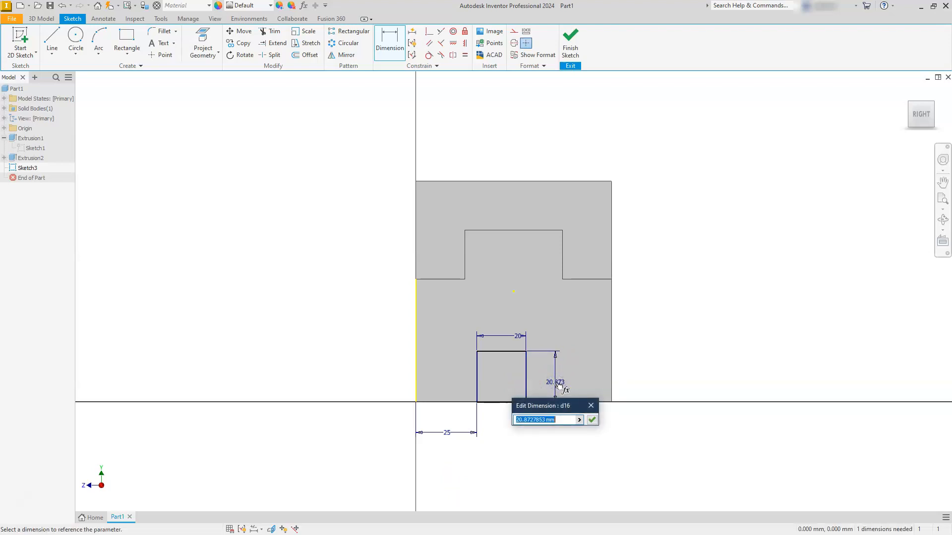
type("20")
key("Return")
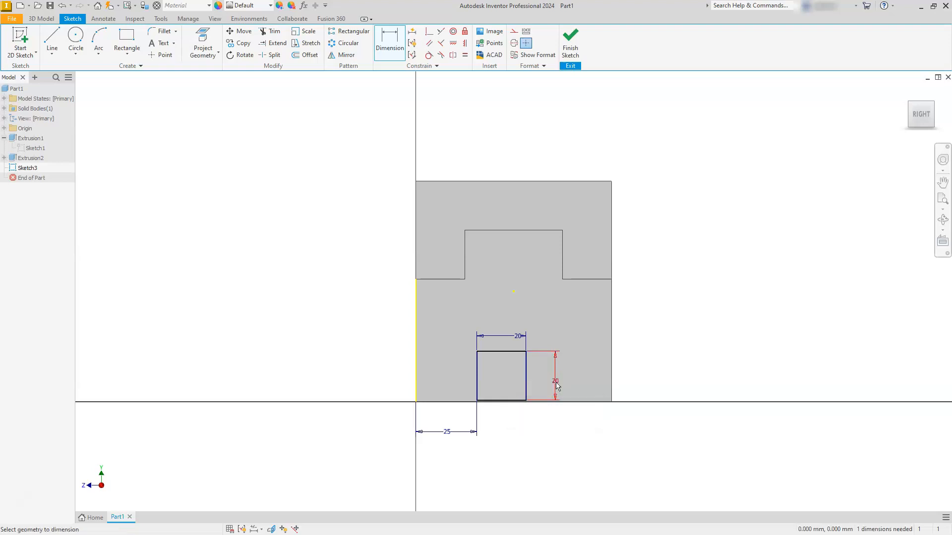
Apply a coincident constraint between the rectangle's bottom line and the end plate's lower corner at the origin.
scroll(465, 444, "up", 3)
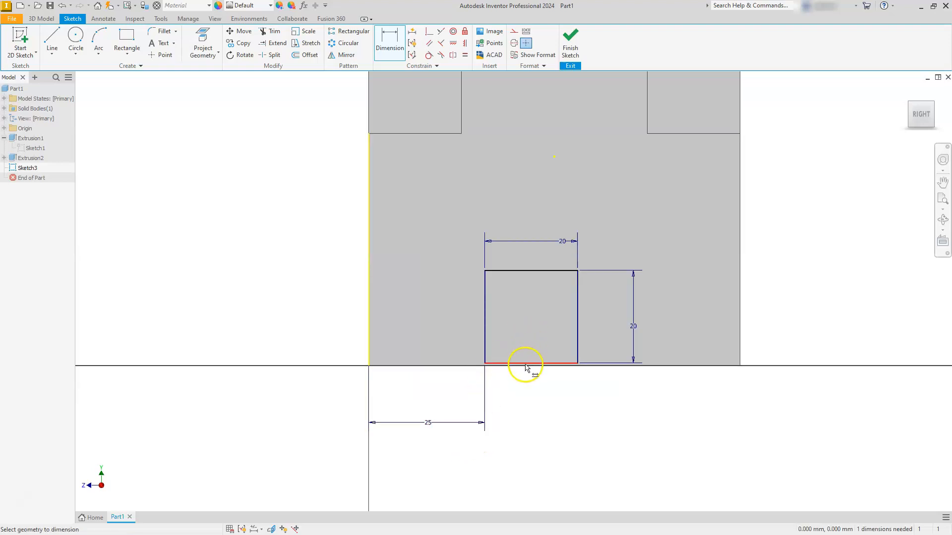
key("Escape")
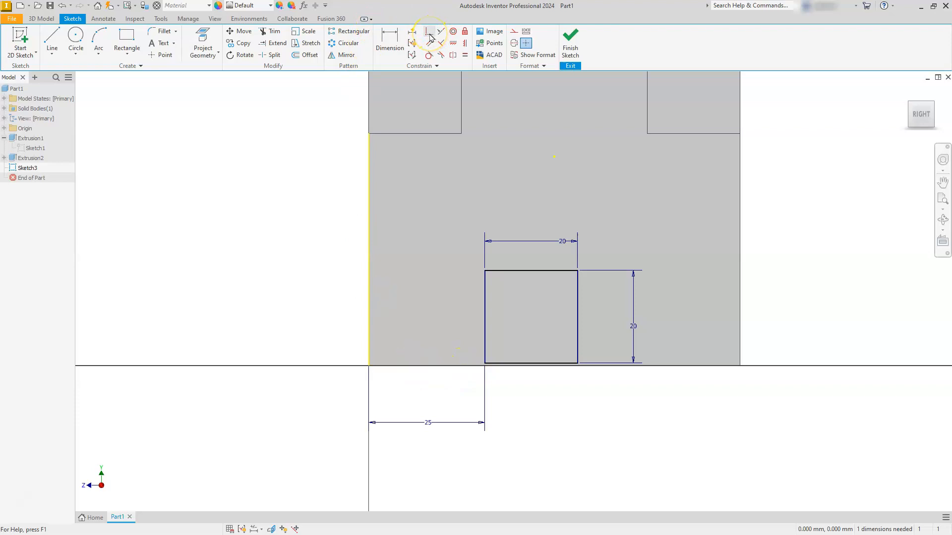
left_click(428, 35)
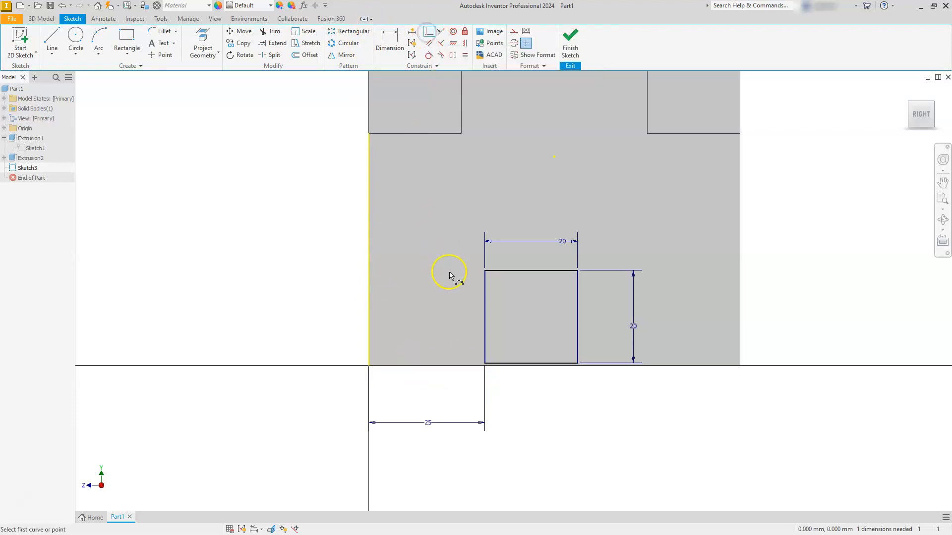
left_click(502, 364)
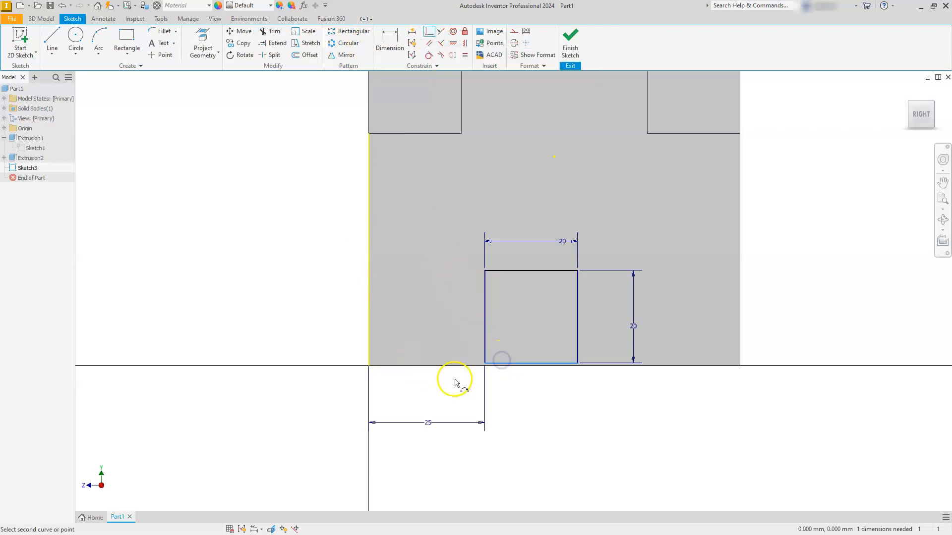
left_click(368, 367)
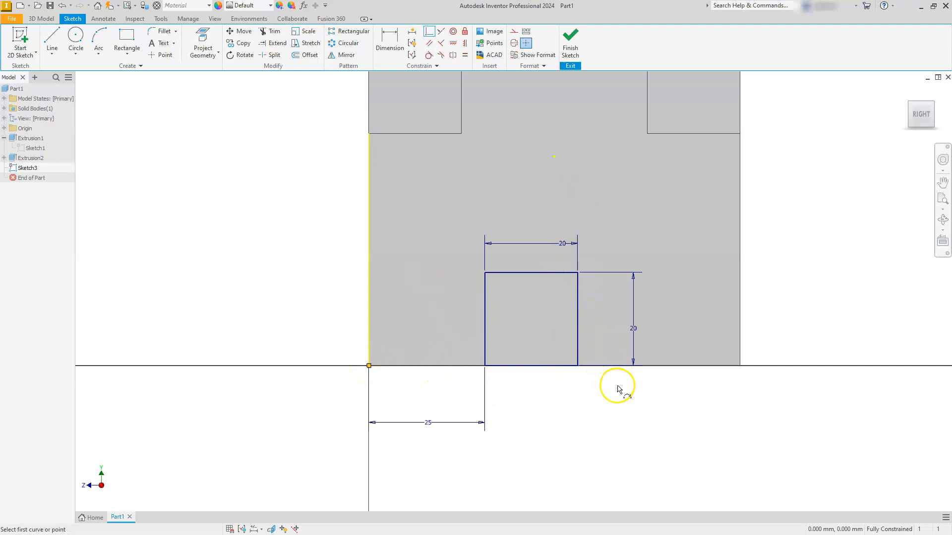
key("Escape")
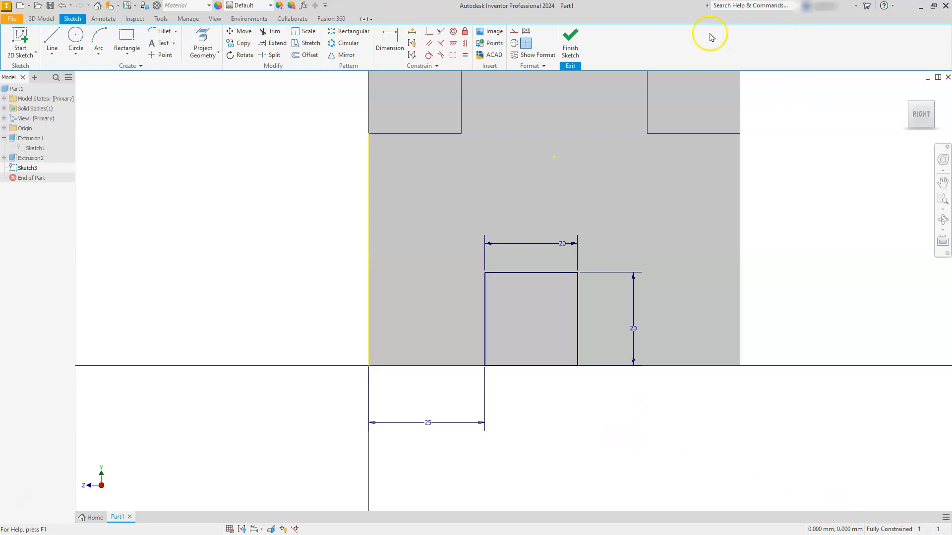
Finish the sketch and extrude the square inward as a cut through all, forming a slot along the bracket's underside.
left_click(569, 39)
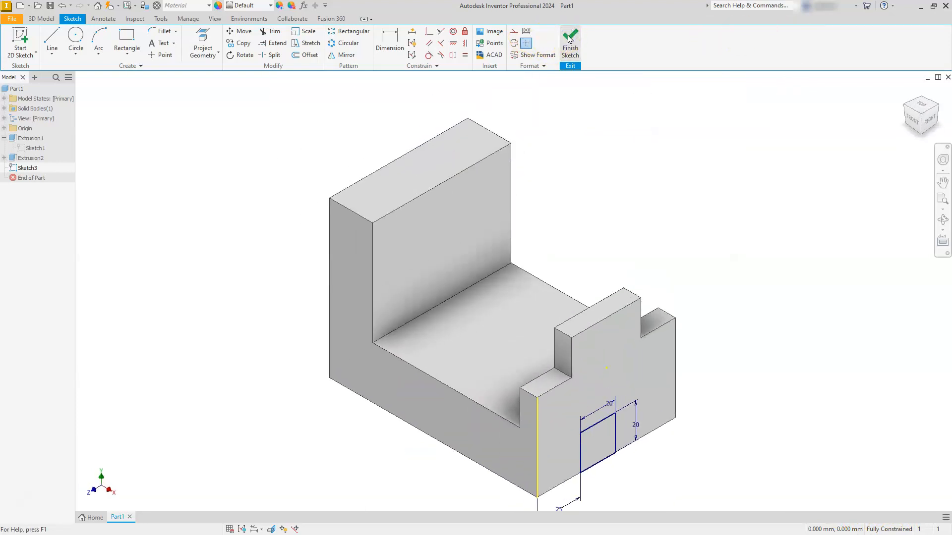
left_click(51, 40)
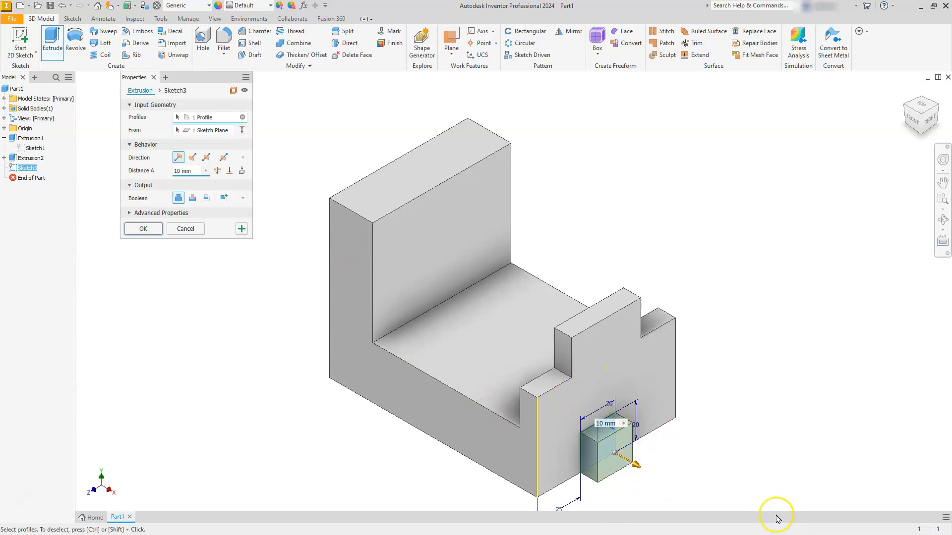
left_click(194, 158)
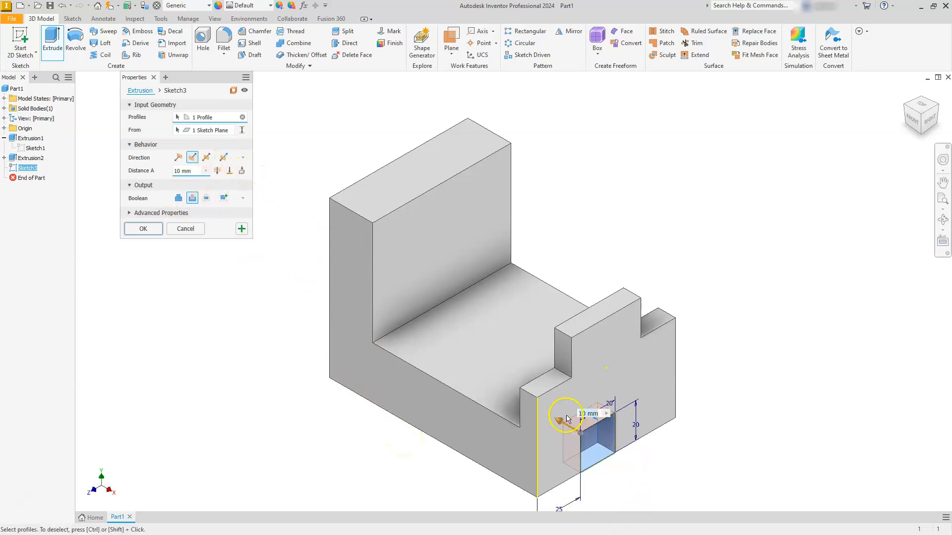
left_click(215, 170)
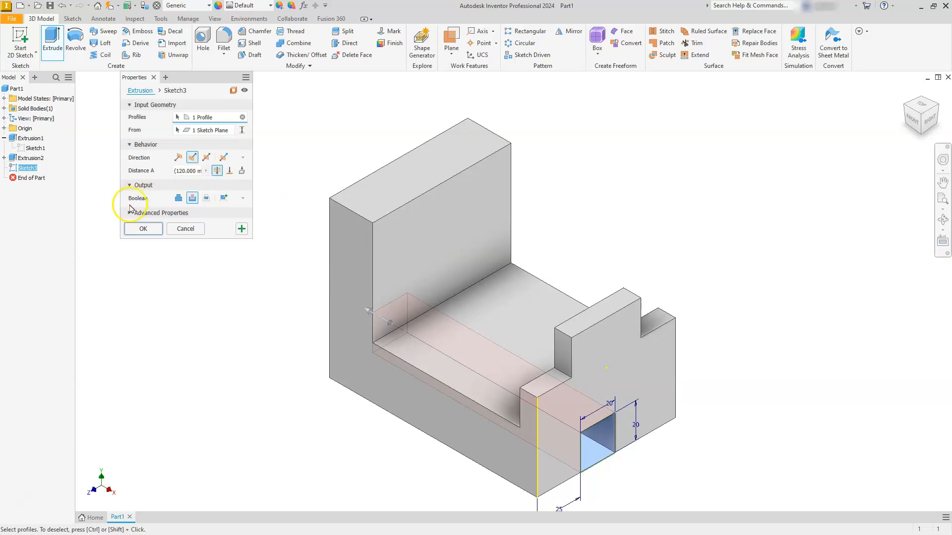
left_click(143, 228)
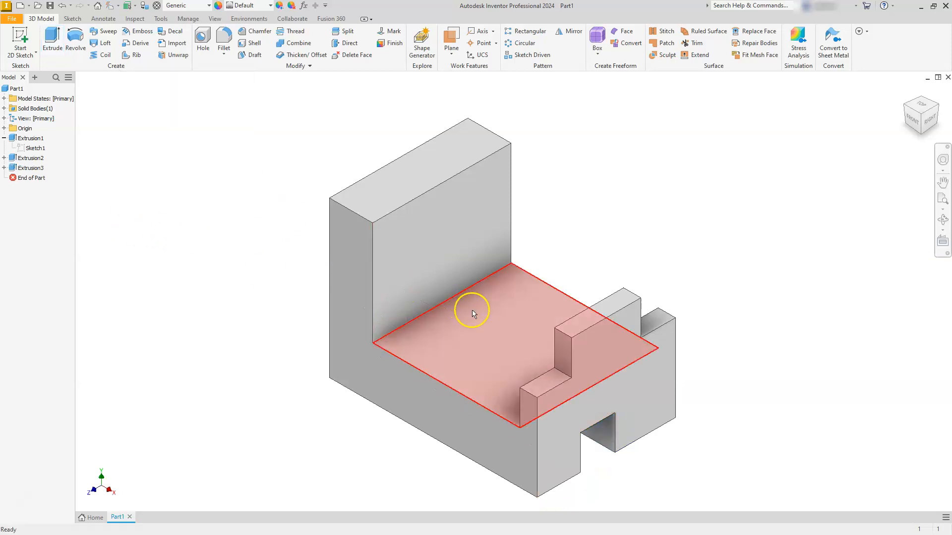
left_click(923, 119)
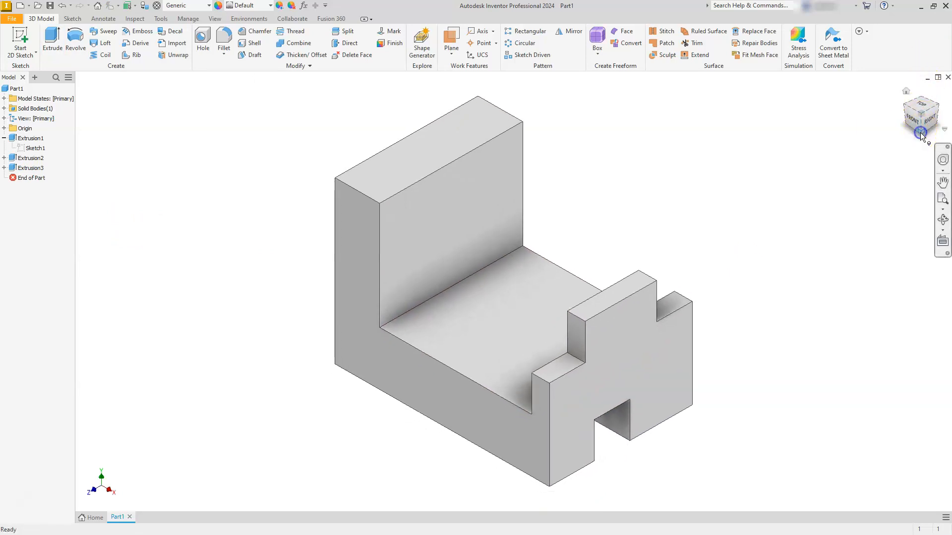
left_click(920, 132)
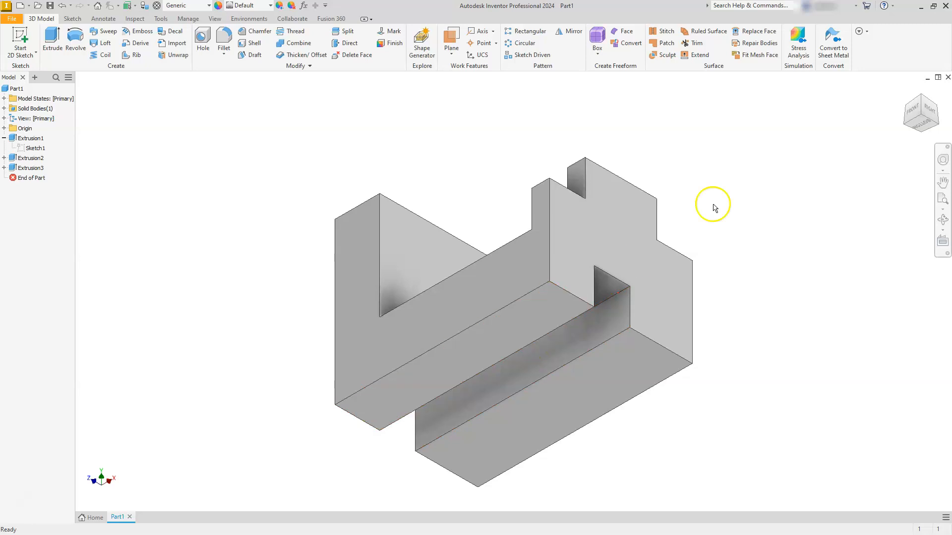
left_click(895, 121)
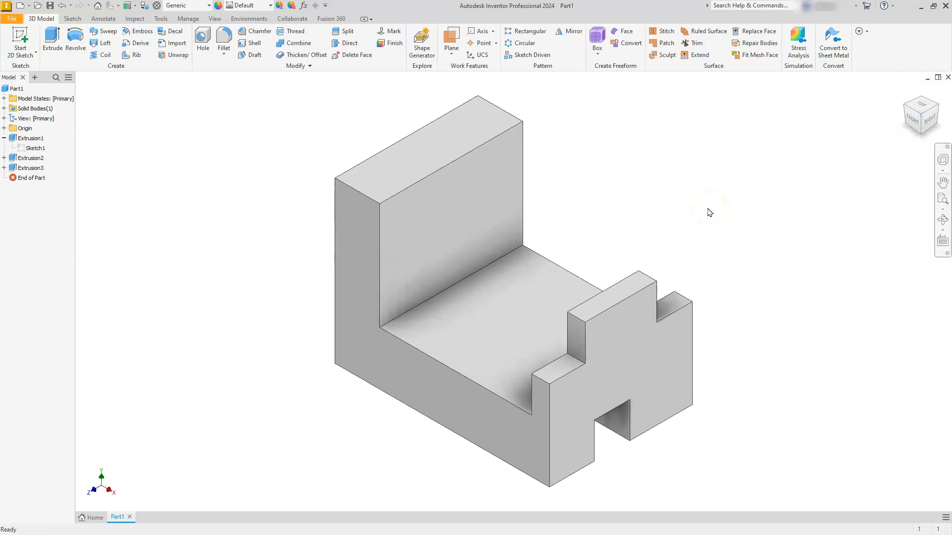